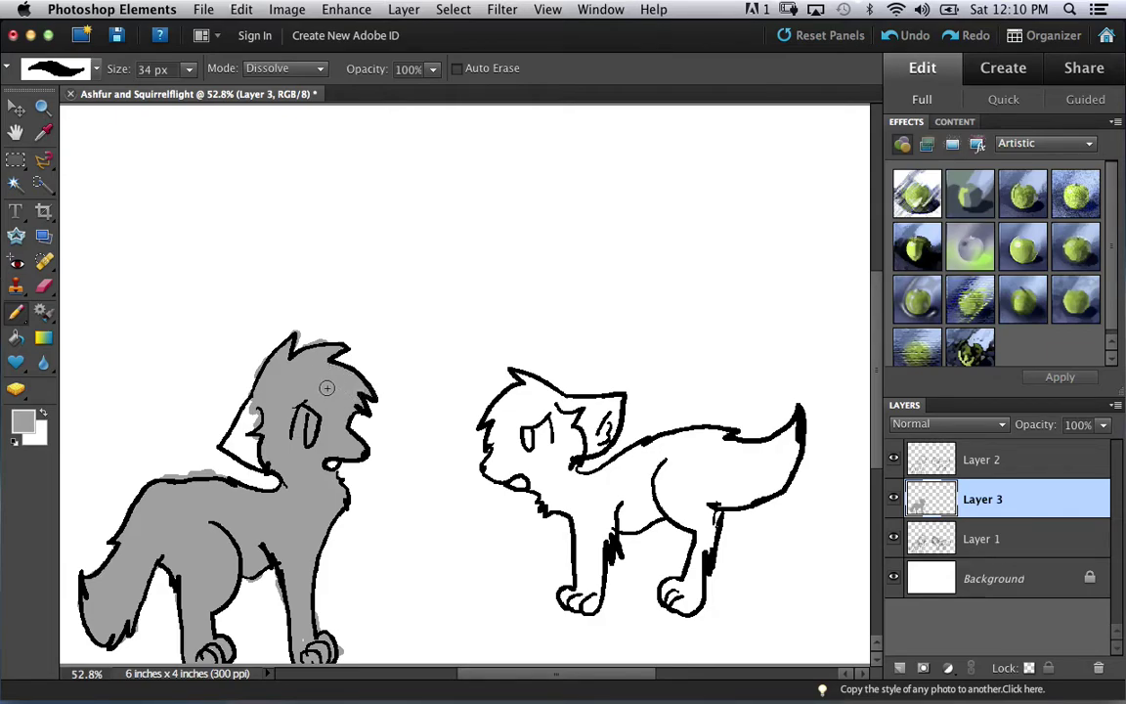
Fill the white ear of the grey cat with grey to complete its base color on Layer 3
{"action": "mouse_move", "coordinate": [252, 421]}
{"action": "left_mouse_down"}
{"action": "mouse_move", "coordinate": [224, 442]}
{"action": "mouse_move", "coordinate": [251, 453]}
{"action": "mouse_move", "coordinate": [233, 447]}
{"action": "mouse_move", "coordinate": [256, 472]}
{"action": "left_mouse_up"}
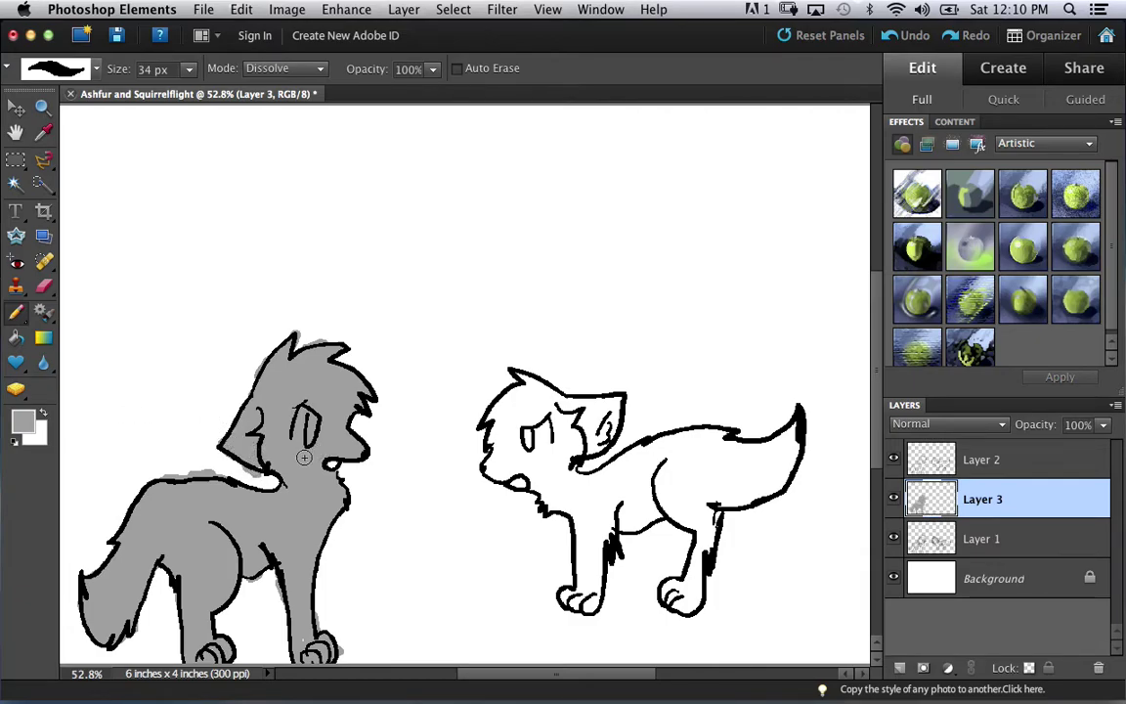
Paint the uncolored cat's body, tail, legs, ear and part of its face in orange #e08923 with the Pencil
{"action": "left_click", "coordinate": [21, 420]}
{"action": "left_click_drag", "start_coordinate": [592, 397], "coordinate": [591, 409]}
{"action": "mouse_move", "coordinate": [514, 233]}
{"action": "left_mouse_down"}
{"action": "mouse_move", "coordinate": [550, 218]}
{"action": "mouse_move", "coordinate": [523, 214]}
{"action": "mouse_move", "coordinate": [554, 253]}
{"action": "mouse_move", "coordinate": [551, 238]}
{"action": "mouse_move", "coordinate": [528, 244]}
{"action": "mouse_move", "coordinate": [533, 229]}
{"action": "left_mouse_up"}
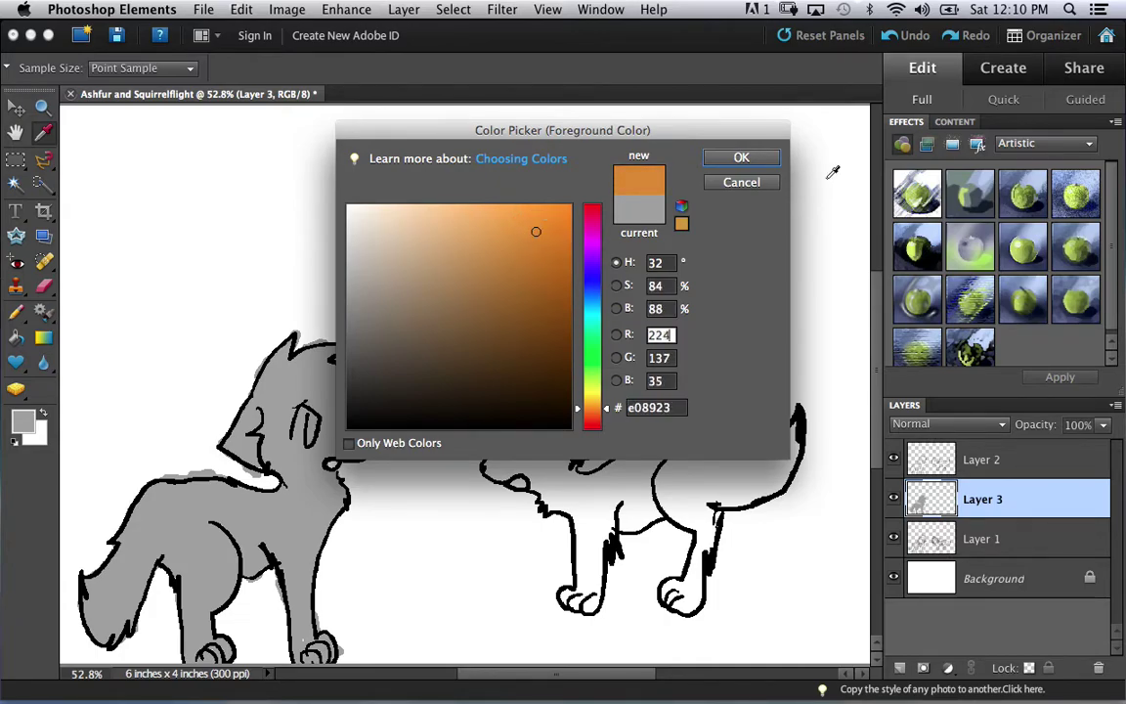
{"action": "left_click", "coordinate": [741, 157]}
{"action": "key", "text": "n"}
{"action": "mouse_move", "coordinate": [577, 464]}
{"action": "left_mouse_down"}
{"action": "mouse_move", "coordinate": [578, 581]}
{"action": "mouse_move", "coordinate": [595, 585]}
{"action": "mouse_move", "coordinate": [588, 559]}
{"action": "mouse_move", "coordinate": [608, 522]}
{"action": "mouse_move", "coordinate": [598, 571]}
{"action": "mouse_move", "coordinate": [595, 547]}
{"action": "mouse_move", "coordinate": [599, 569]}
{"action": "mouse_move", "coordinate": [600, 539]}
{"action": "mouse_move", "coordinate": [612, 536]}
{"action": "mouse_move", "coordinate": [604, 516]}
{"action": "mouse_move", "coordinate": [579, 544]}
{"action": "mouse_move", "coordinate": [576, 501]}
{"action": "mouse_move", "coordinate": [558, 501]}
{"action": "mouse_move", "coordinate": [556, 516]}
{"action": "mouse_move", "coordinate": [543, 495]}
{"action": "mouse_move", "coordinate": [561, 495]}
{"action": "mouse_move", "coordinate": [584, 523]}
{"action": "mouse_move", "coordinate": [614, 461]}
{"action": "mouse_move", "coordinate": [602, 483]}
{"action": "mouse_move", "coordinate": [621, 505]}
{"action": "mouse_move", "coordinate": [611, 528]}
{"action": "mouse_move", "coordinate": [633, 521]}
{"action": "mouse_move", "coordinate": [623, 526]}
{"action": "mouse_move", "coordinate": [672, 495]}
{"action": "mouse_move", "coordinate": [650, 499]}
{"action": "mouse_move", "coordinate": [673, 472]}
{"action": "mouse_move", "coordinate": [628, 517]}
{"action": "mouse_move", "coordinate": [643, 489]}
{"action": "mouse_move", "coordinate": [633, 458]}
{"action": "mouse_move", "coordinate": [622, 462]}
{"action": "mouse_move", "coordinate": [646, 451]}
{"action": "mouse_move", "coordinate": [621, 491]}
{"action": "mouse_move", "coordinate": [651, 477]}
{"action": "mouse_move", "coordinate": [633, 463]}
{"action": "mouse_move", "coordinate": [705, 429]}
{"action": "mouse_move", "coordinate": [677, 468]}
{"action": "mouse_move", "coordinate": [689, 479]}
{"action": "mouse_move", "coordinate": [738, 447]}
{"action": "mouse_move", "coordinate": [760, 452]}
{"action": "mouse_move", "coordinate": [743, 473]}
{"action": "mouse_move", "coordinate": [787, 434]}
{"action": "mouse_move", "coordinate": [788, 471]}
{"action": "mouse_move", "coordinate": [751, 481]}
{"action": "mouse_move", "coordinate": [784, 446]}
{"action": "mouse_move", "coordinate": [728, 489]}
{"action": "mouse_move", "coordinate": [686, 501]}
{"action": "mouse_move", "coordinate": [695, 478]}
{"action": "mouse_move", "coordinate": [684, 518]}
{"action": "mouse_move", "coordinate": [693, 531]}
{"action": "mouse_move", "coordinate": [697, 498]}
{"action": "mouse_move", "coordinate": [701, 565]}
{"action": "mouse_move", "coordinate": [705, 544]}
{"action": "mouse_move", "coordinate": [672, 602]}
{"action": "mouse_move", "coordinate": [696, 597]}
{"action": "mouse_move", "coordinate": [703, 539]}
{"action": "left_mouse_up"}
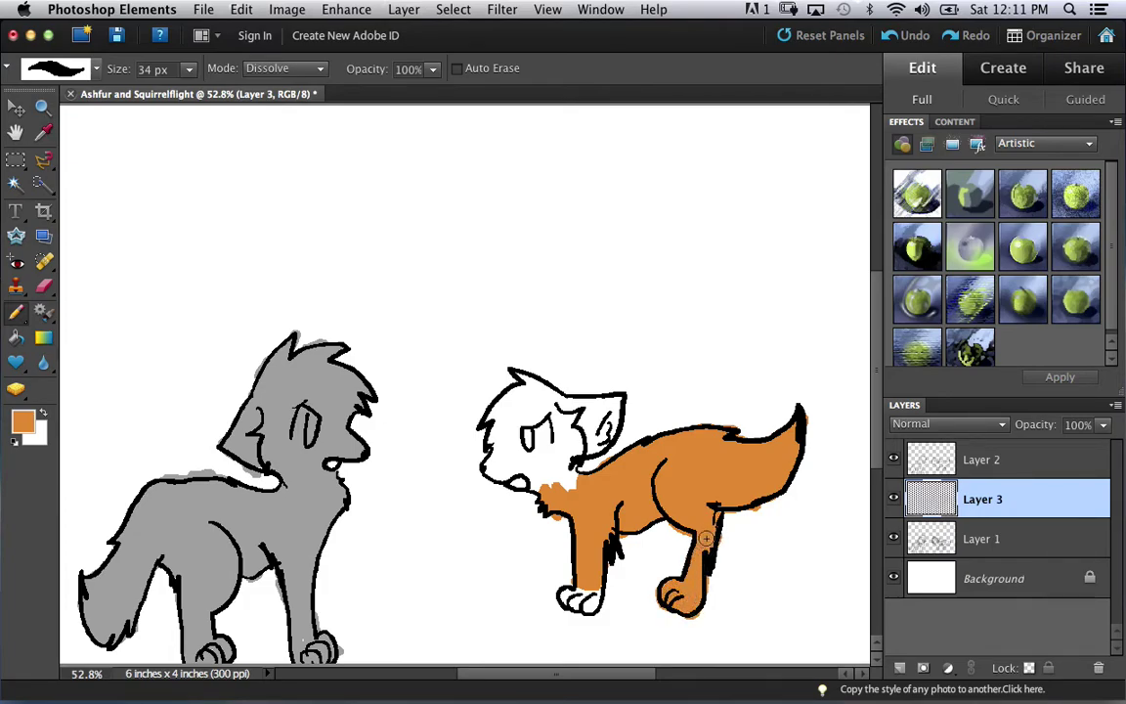
{"action": "mouse_move", "coordinate": [541, 466]}
{"action": "left_mouse_down"}
{"action": "mouse_move", "coordinate": [555, 491]}
{"action": "mouse_move", "coordinate": [562, 470]}
{"action": "mouse_move", "coordinate": [595, 481]}
{"action": "mouse_move", "coordinate": [559, 450]}
{"action": "mouse_move", "coordinate": [558, 478]}
{"action": "mouse_move", "coordinate": [588, 435]}
{"action": "mouse_move", "coordinate": [589, 417]}
{"action": "mouse_move", "coordinate": [564, 395]}
{"action": "mouse_move", "coordinate": [592, 420]}
{"action": "left_mouse_up"}
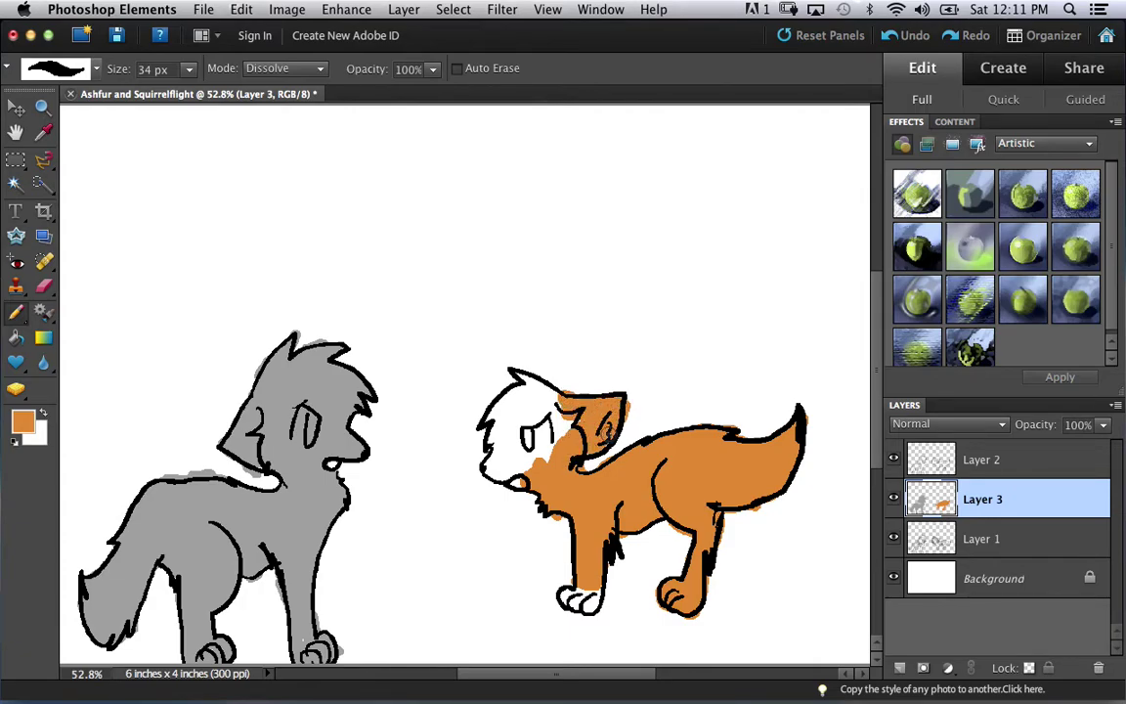
{"action": "mouse_move", "coordinate": [517, 413]}
{"action": "left_mouse_down"}
{"action": "mouse_move", "coordinate": [518, 447]}
{"action": "mouse_move", "coordinate": [558, 427]}
{"action": "mouse_move", "coordinate": [535, 460]}
{"action": "mouse_move", "coordinate": [560, 414]}
{"action": "left_mouse_up"}
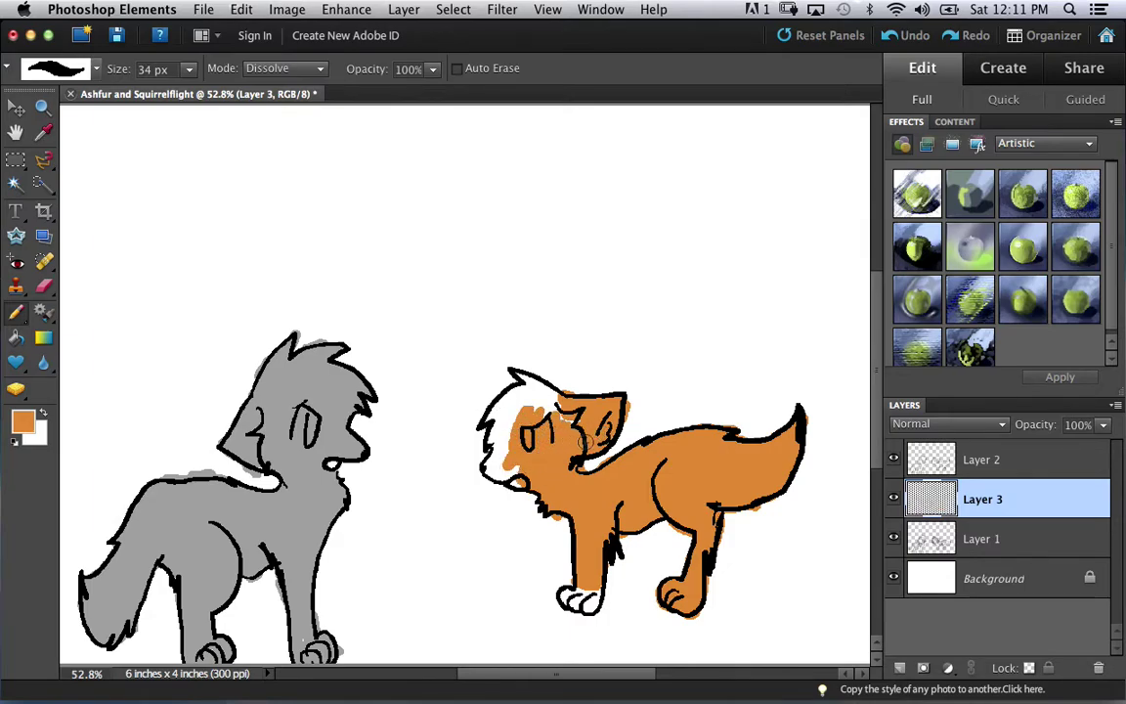
{"action": "mouse_move", "coordinate": [554, 281]}
{"action": "left_mouse_down"}
{"action": "mouse_move", "coordinate": [626, 307]}
{"action": "mouse_move", "coordinate": [664, 317]}
{"action": "mouse_move", "coordinate": [642, 330]}
{"action": "mouse_move", "coordinate": [673, 333]}
{"action": "mouse_move", "coordinate": [701, 321]}
{"action": "left_mouse_up"}
{"action": "key", "text": "super+z"}
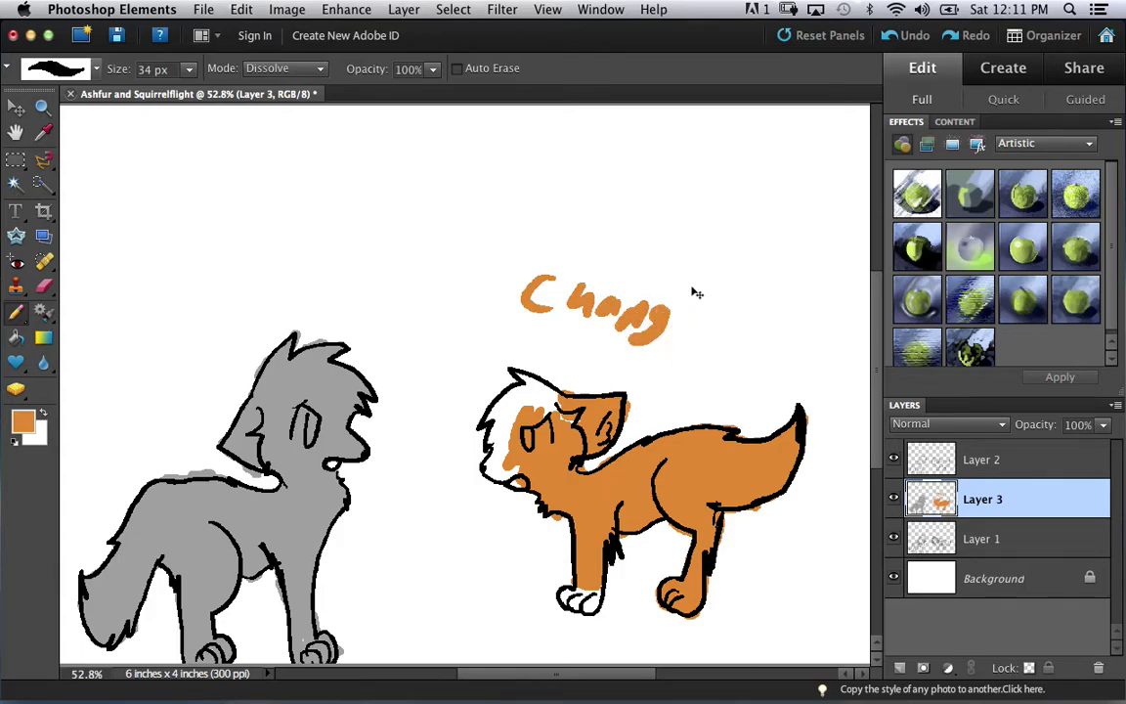
{"action": "key", "text": "super+z"}
{"action": "key", "text": "super+z"}
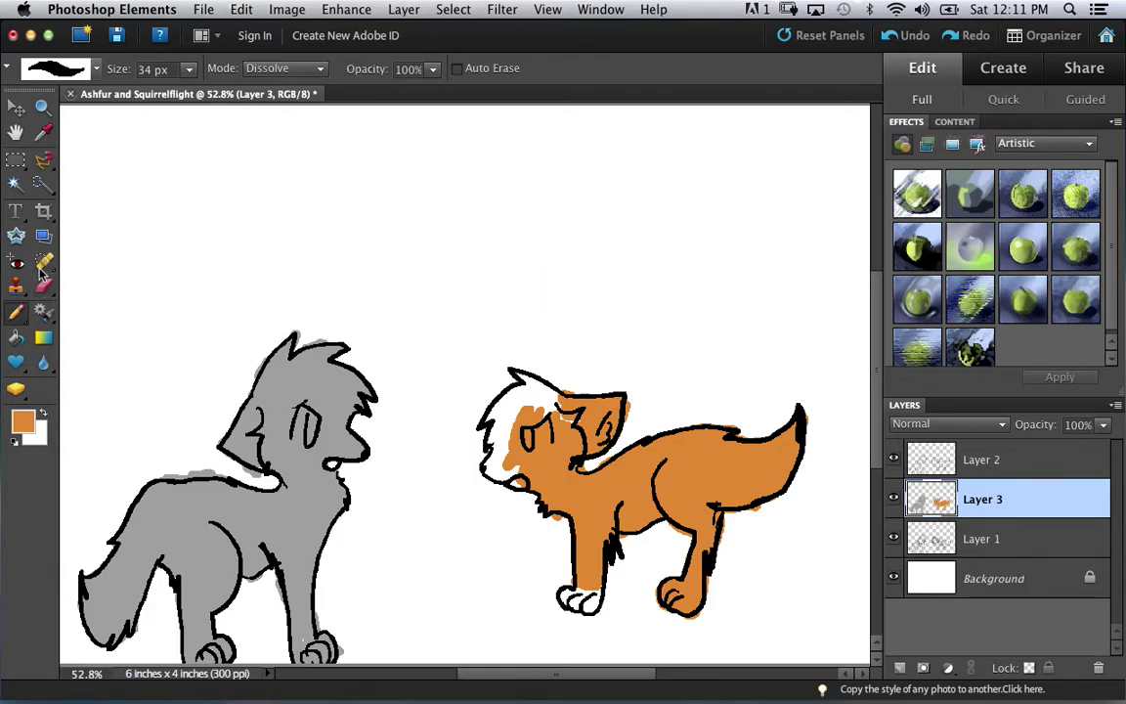
Add a black 24 pt text note above the cats reading "LOL i need to change expresions"
{"action": "left_click", "coordinate": [15, 210]}
{"action": "left_click", "coordinate": [349, 205]}
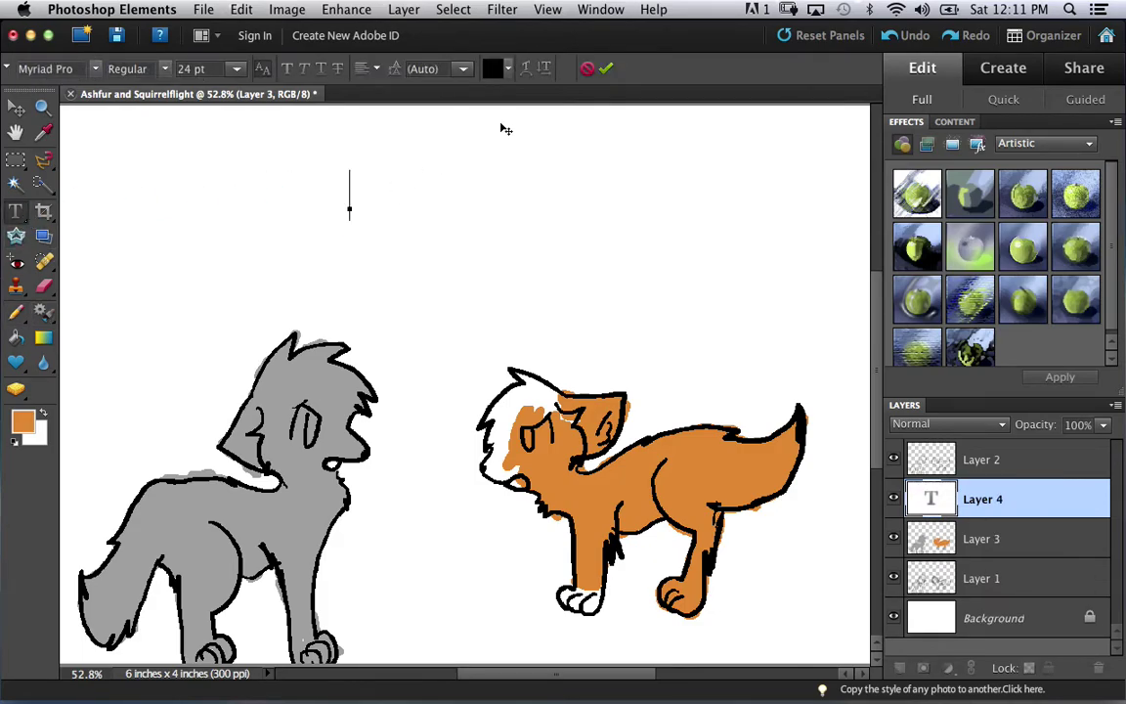
{"action": "type", "text": "LOL inn"}
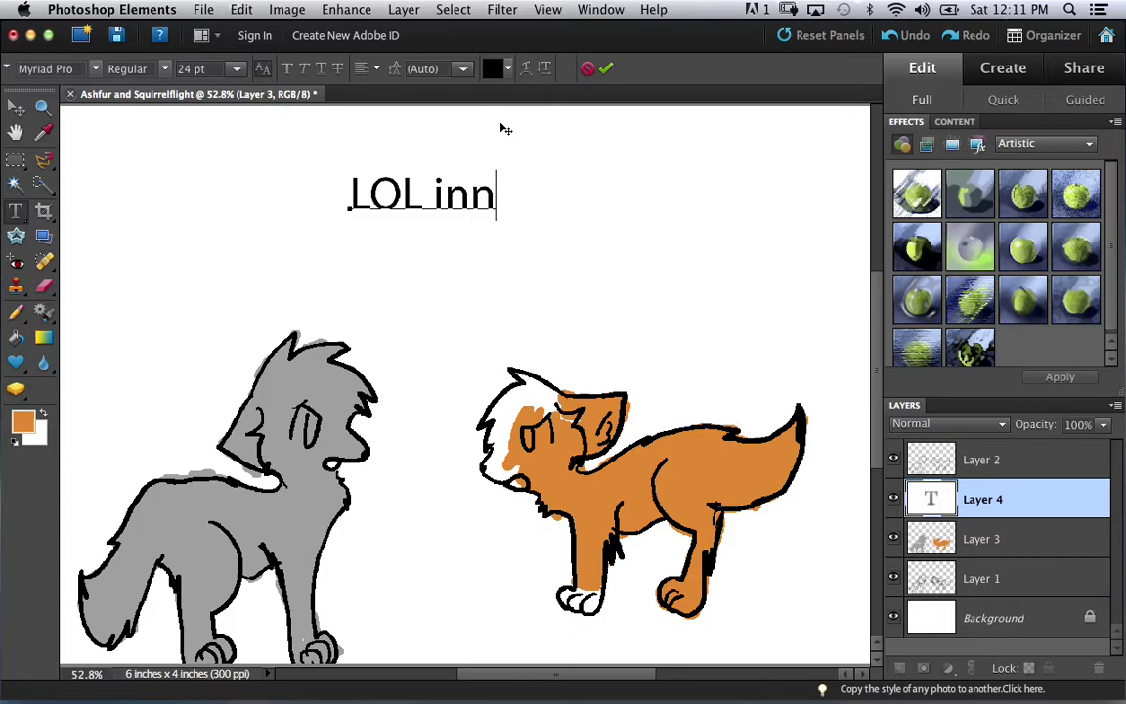
{"action": "key", "text": "BackSpace"}
{"action": "key", "text": "BackSpace"}
{"action": "type", "text": "ne"}
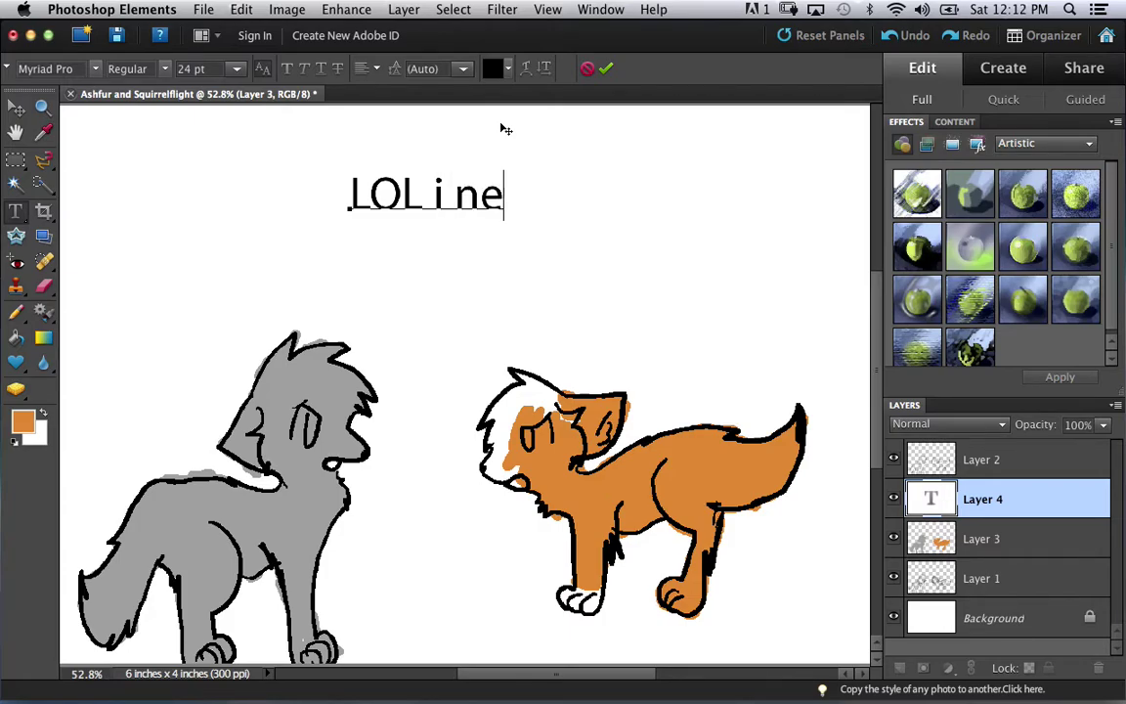
{"action": "type", "text": "ed to chan"}
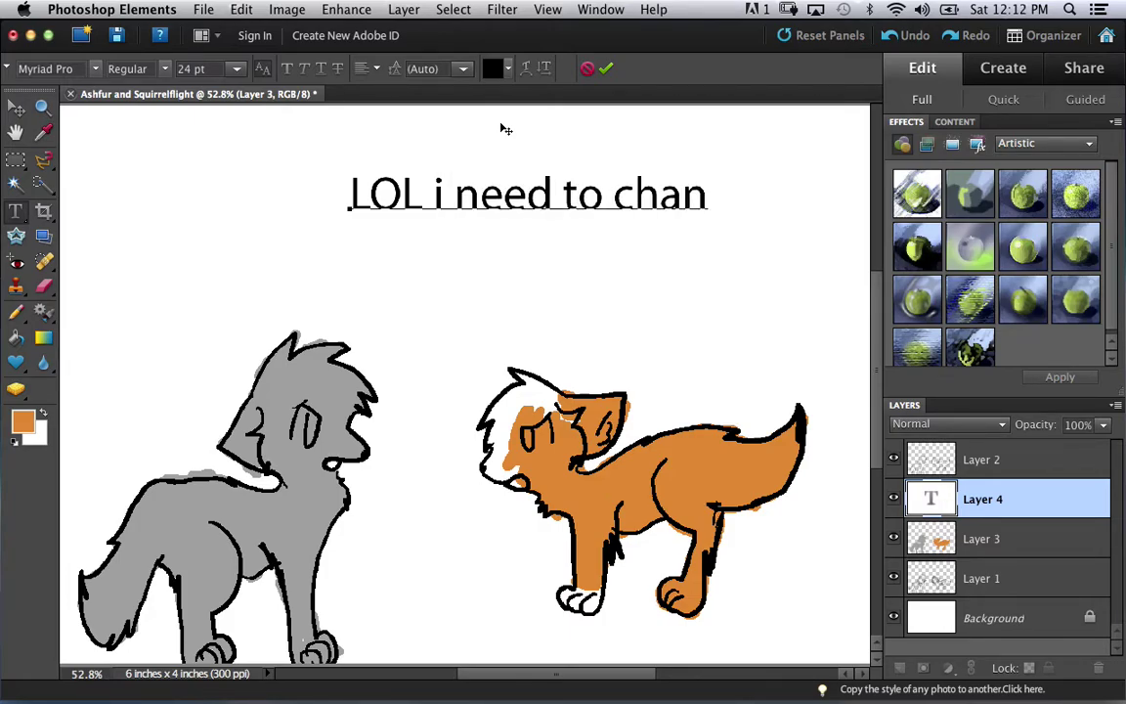
{"action": "type", "text": "gee"}
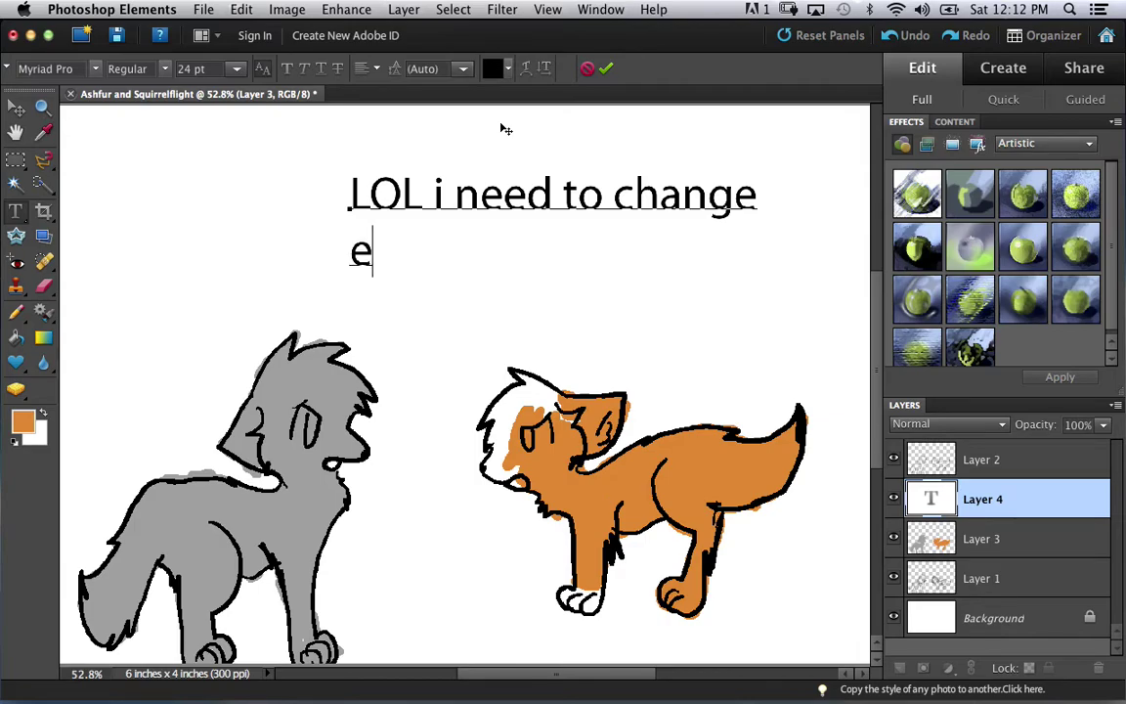
{"action": "type", "text": "xpresio"}
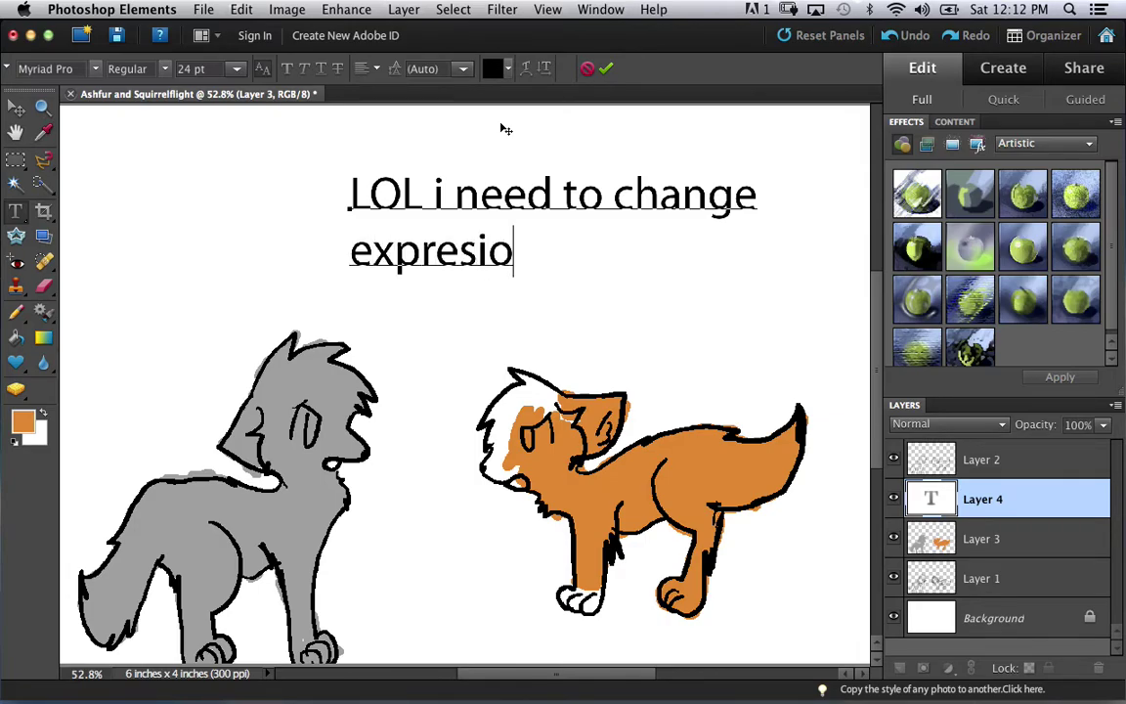
{"action": "type", "text": "ns XD"}
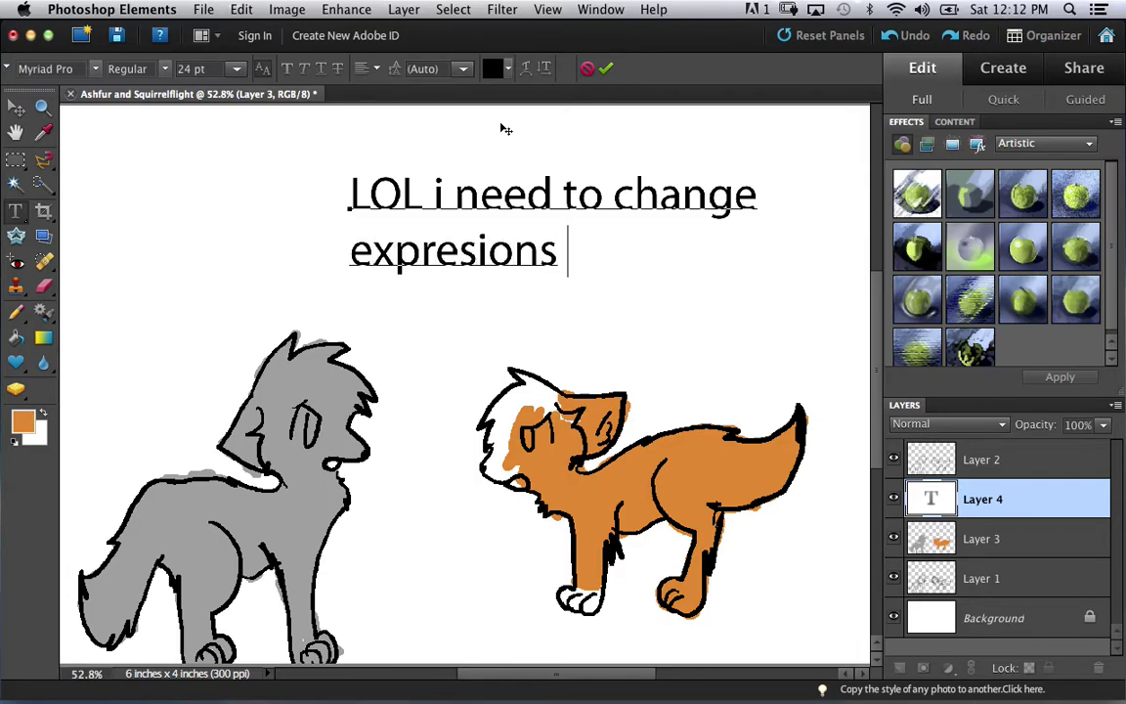
Delete all of the note's text and return to Layer 3, discarding the empty text layer
{"action": "key", "text": "BackSpace"}
{"action": "key", "text": "BackSpace"}
{"action": "key", "text": "BackSpace"}
{"action": "key", "text": "BackSpace"}
{"action": "key", "text": "BackSpace"}
{"action": "key", "text": "Left"}
{"action": "key", "text": "BackSpace"}
{"action": "key", "text": "BackSpace"}
{"action": "key", "text": "BackSpace"}
{"action": "key", "text": "BackSpace"}
{"action": "key", "text": "BackSpace"}
{"action": "key", "text": "BackSpace"}
{"action": "key", "text": "BackSpace"}
{"action": "key", "text": "BackSpace"}
{"action": "key", "text": "BackSpace"}
{"action": "key", "text": "BackSpace"}
{"action": "key", "text": "BackSpace"}
{"action": "key", "text": "BackSpace"}
{"action": "key", "text": "BackSpace"}
{"action": "key", "text": "BackSpace"}
{"action": "key", "text": "BackSpace"}
{"action": "key", "text": "BackSpace"}
{"action": "key", "text": "BackSpace"}
{"action": "key", "text": "BackSpace"}
{"action": "key", "text": "BackSpace"}
{"action": "key", "text": "BackSpace"}
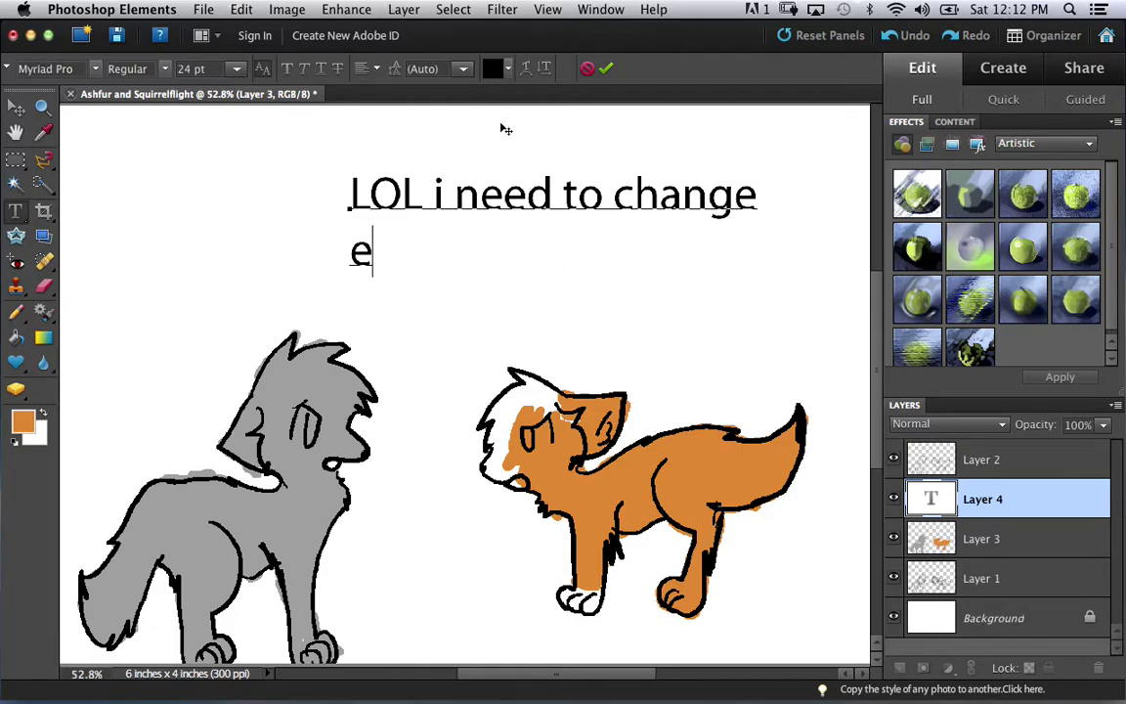
{"action": "key", "text": "BackSpace"}
{"action": "key", "text": "BackSpace"}
{"action": "key", "text": "BackSpace"}
{"action": "key", "text": "BackSpace"}
{"action": "key", "text": "BackSpace"}
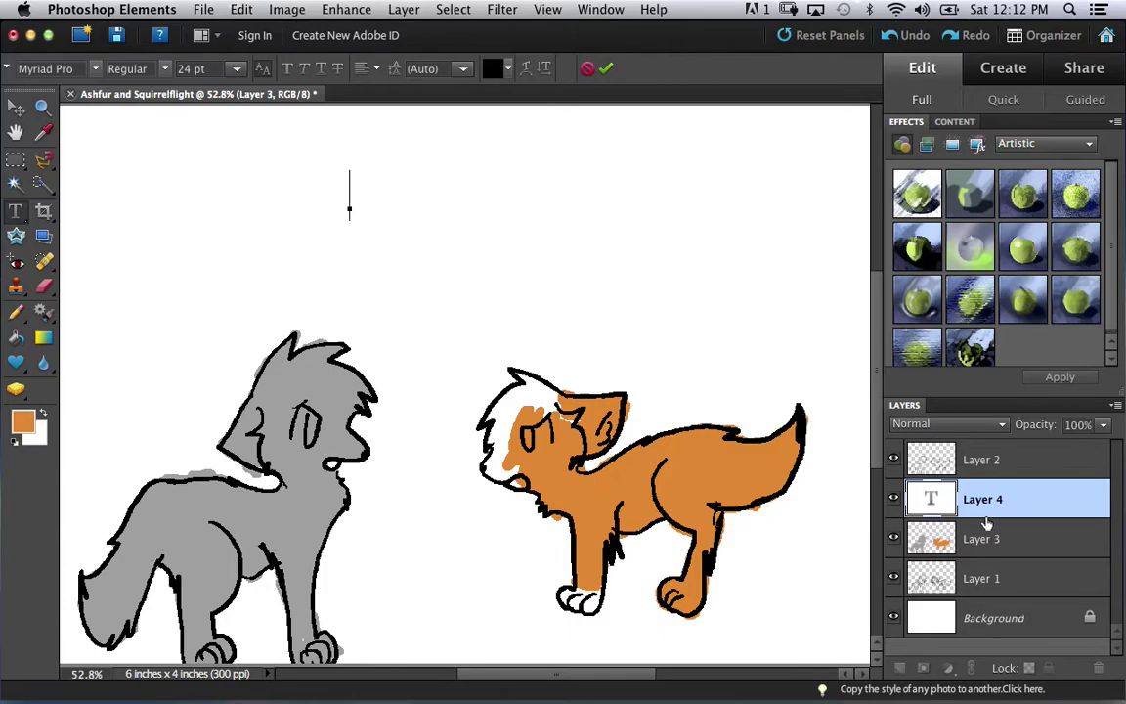
{"action": "left_click", "coordinate": [1000, 538]}
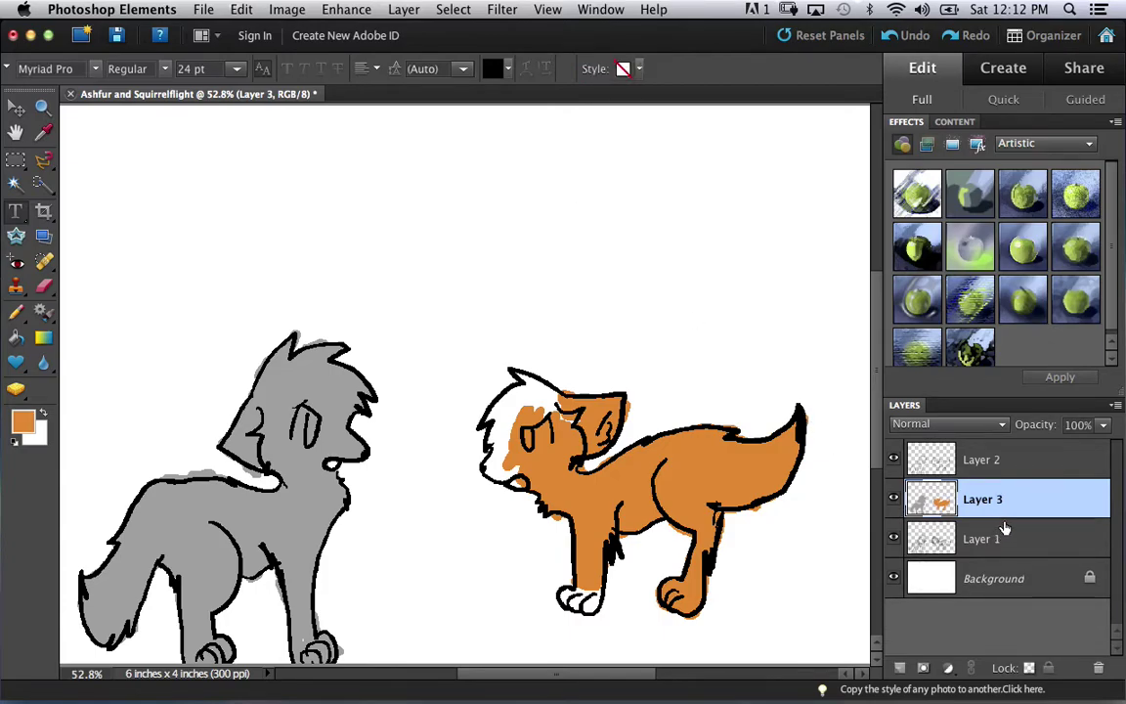
Erase the eye lines of both cats on Layer 2 with a 19 px Eraser
{"action": "left_click", "coordinate": [1004, 466]}
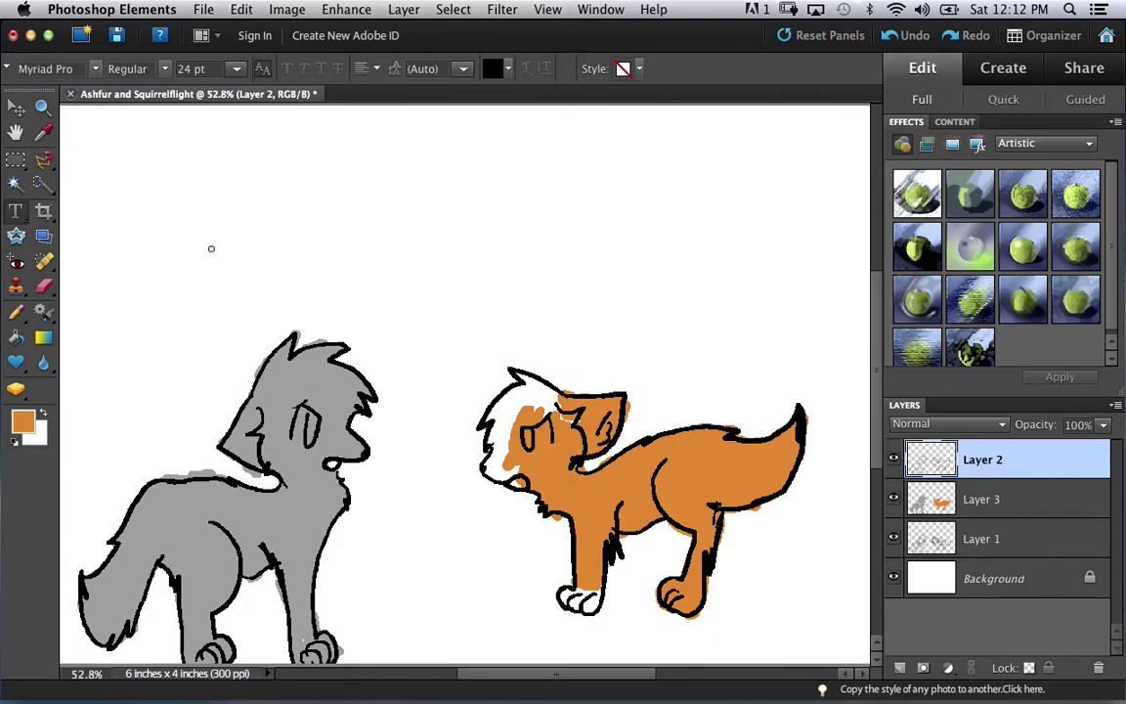
{"action": "left_click", "coordinate": [44, 286]}
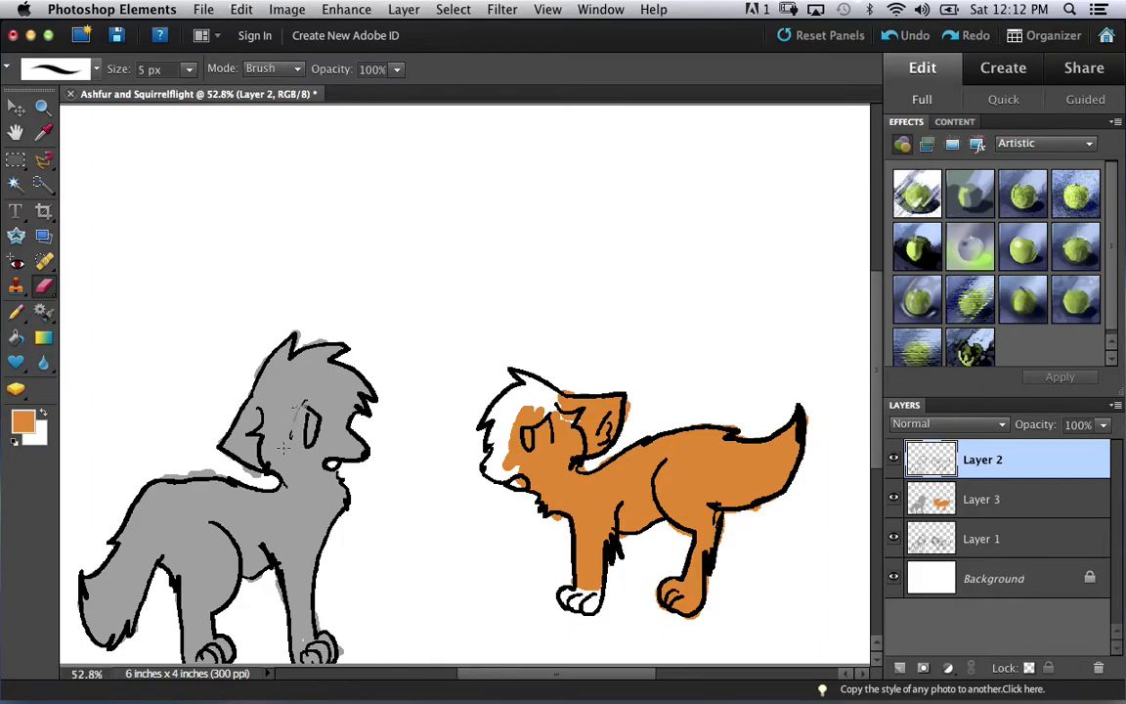
{"action": "left_click", "coordinate": [189, 69]}
{"action": "left_click_drag", "start_coordinate": [186, 91], "coordinate": [204, 93]}
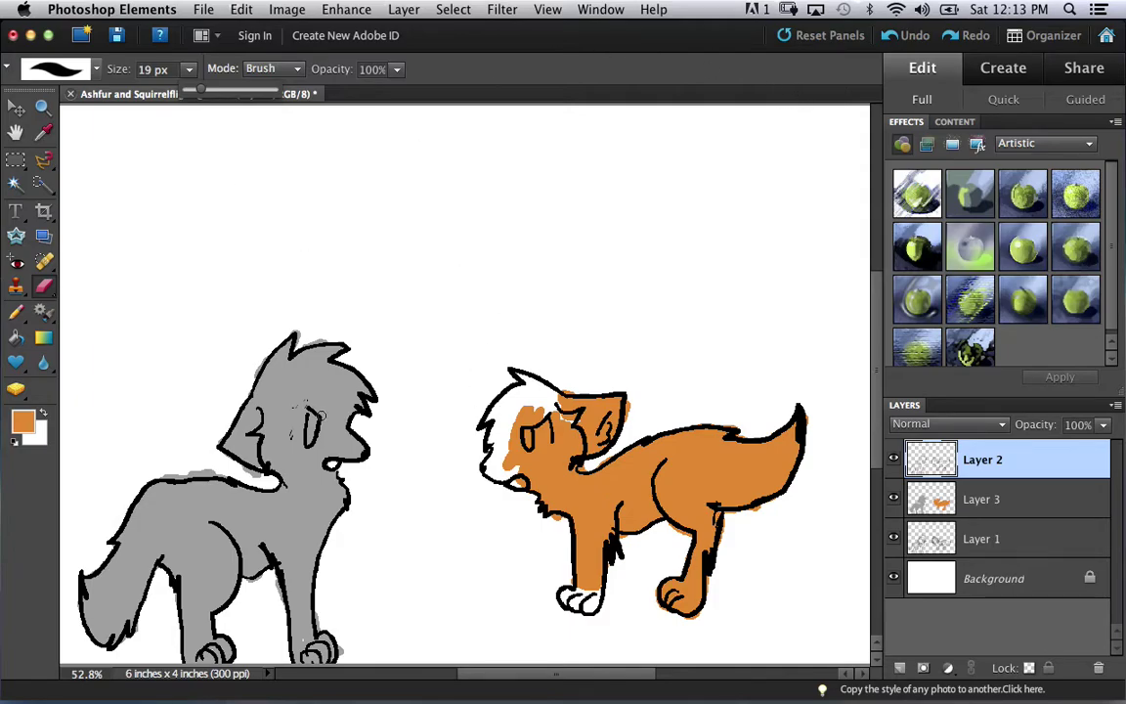
{"action": "left_click_drag", "start_coordinate": [308, 403], "coordinate": [314, 421]}
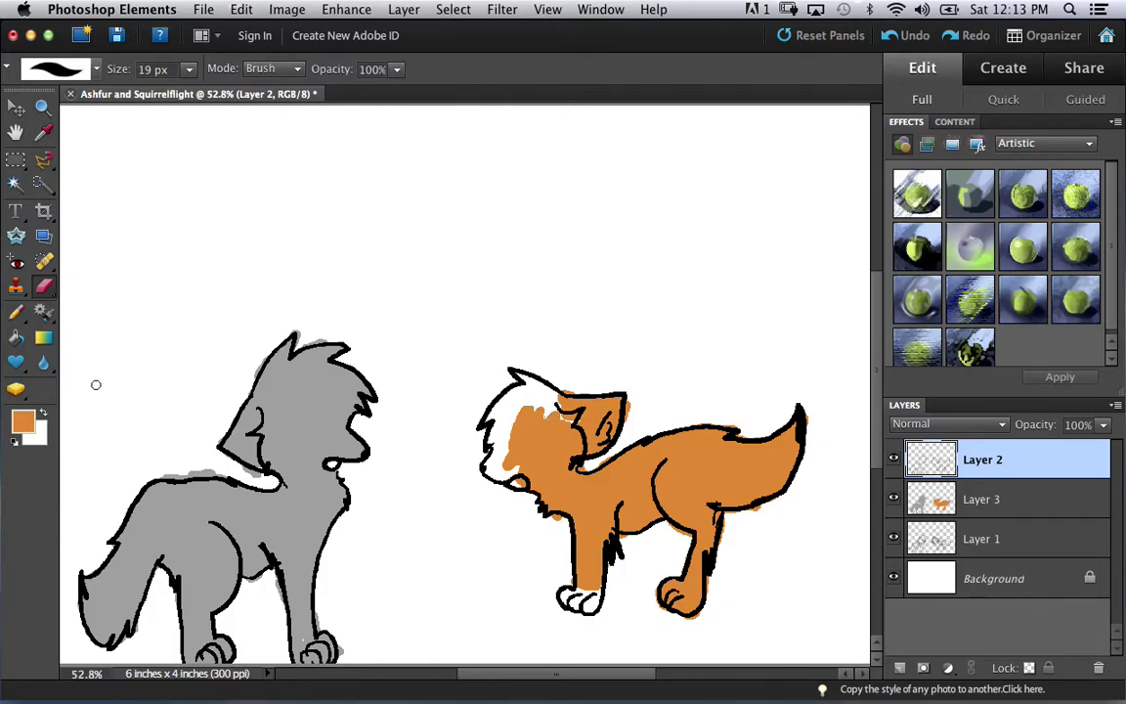
Draw new black eyes on both cats on Layer 2 with a 15 px Pencil
{"action": "left_click", "coordinate": [17, 312]}
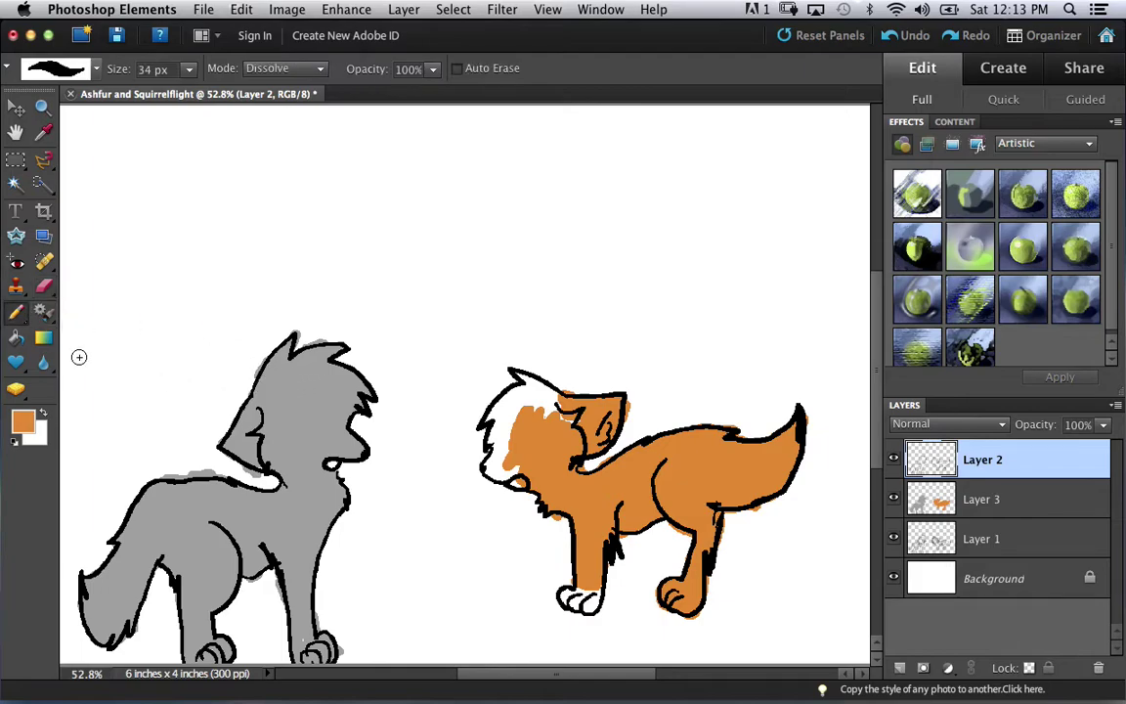
{"action": "left_click", "coordinate": [24, 420]}
{"action": "left_click_drag", "start_coordinate": [515, 305], "coordinate": [494, 430]}
{"action": "left_click", "coordinate": [742, 156]}
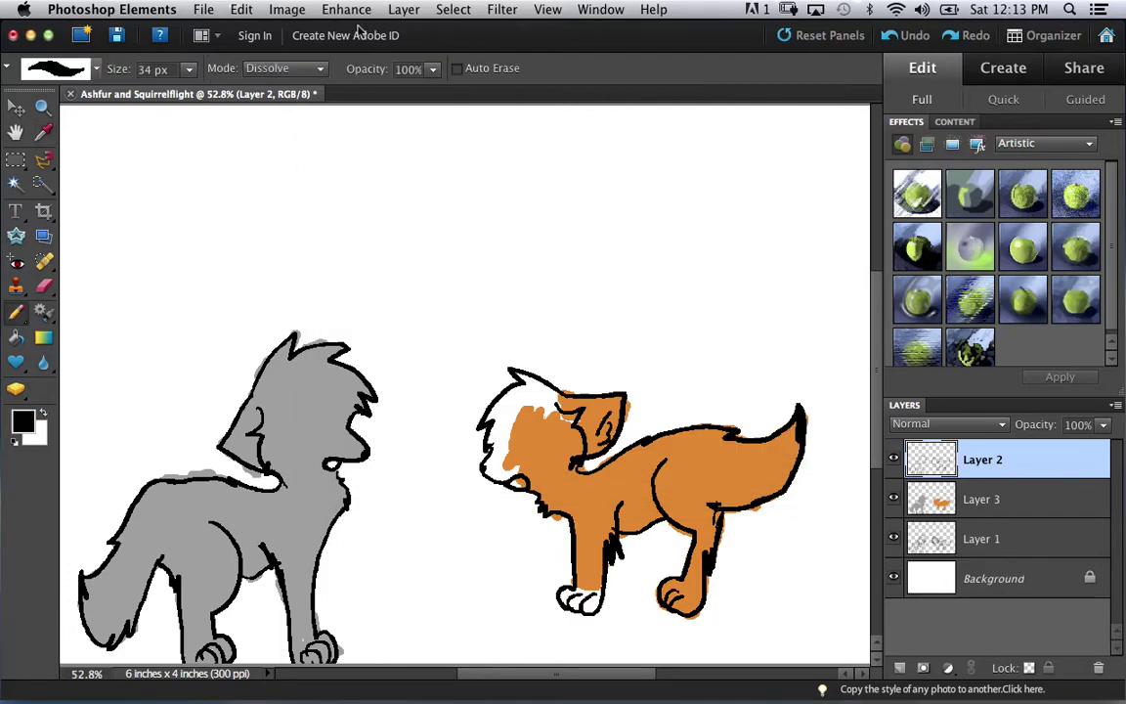
{"action": "mouse_move", "coordinate": [189, 68]}
{"action": "left_mouse_down"}
{"action": "mouse_move", "coordinate": [177, 88]}
{"action": "mouse_move", "coordinate": [158, 89]}
{"action": "left_mouse_up"}
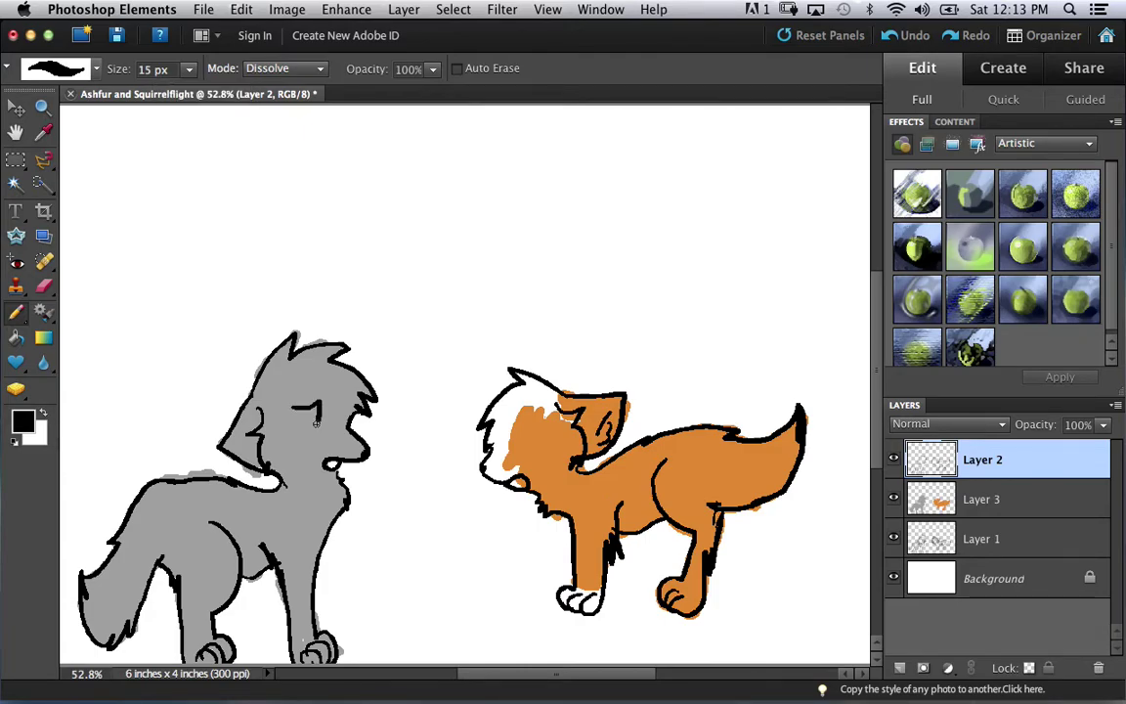
{"action": "left_click_drag", "start_coordinate": [292, 408], "coordinate": [295, 436]}
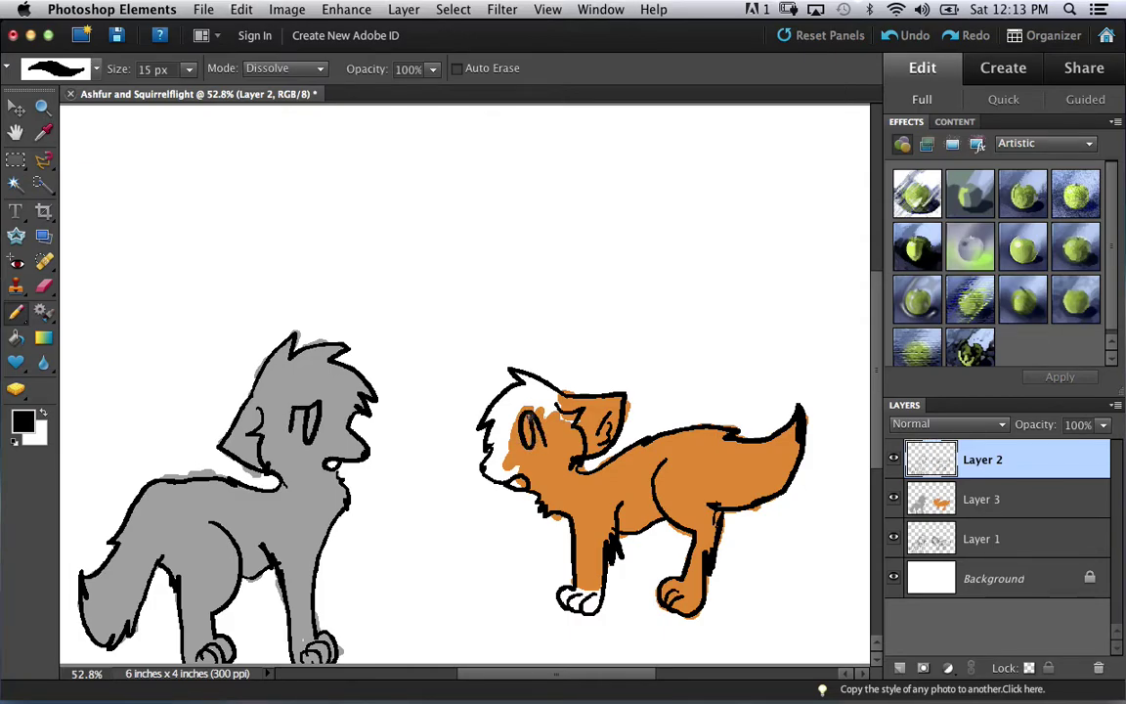
Select Layer 3 and set the foreground color to orange #dd953f
{"action": "left_click", "coordinate": [942, 502]}
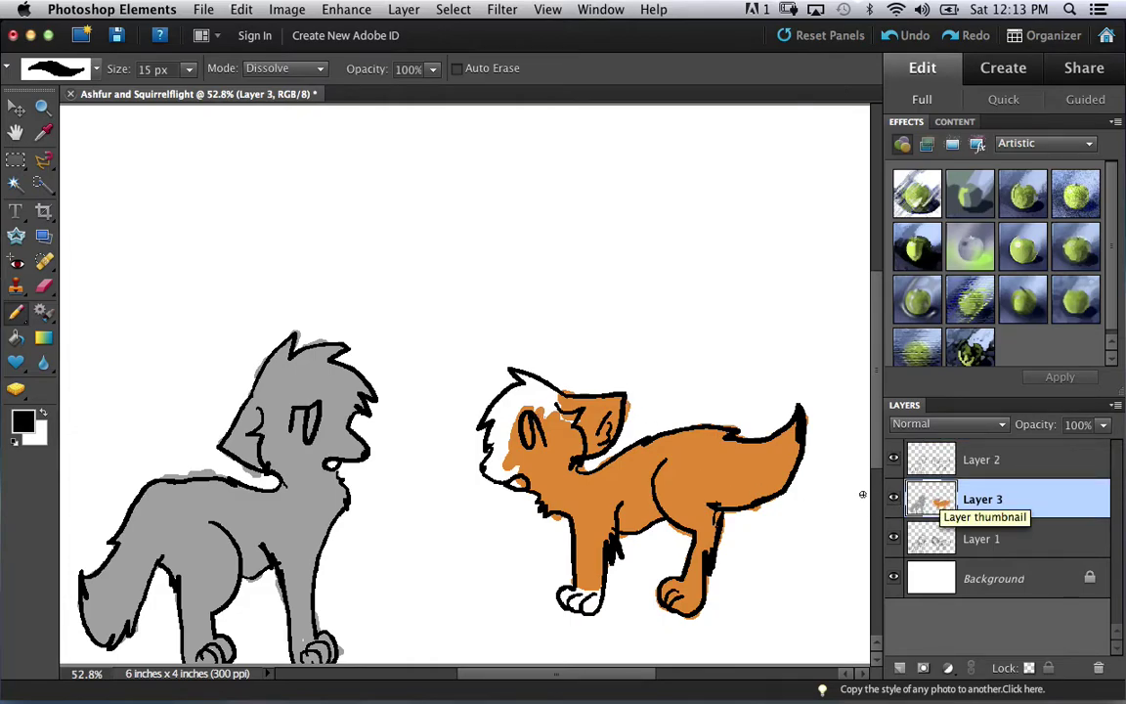
{"action": "left_click", "coordinate": [23, 420]}
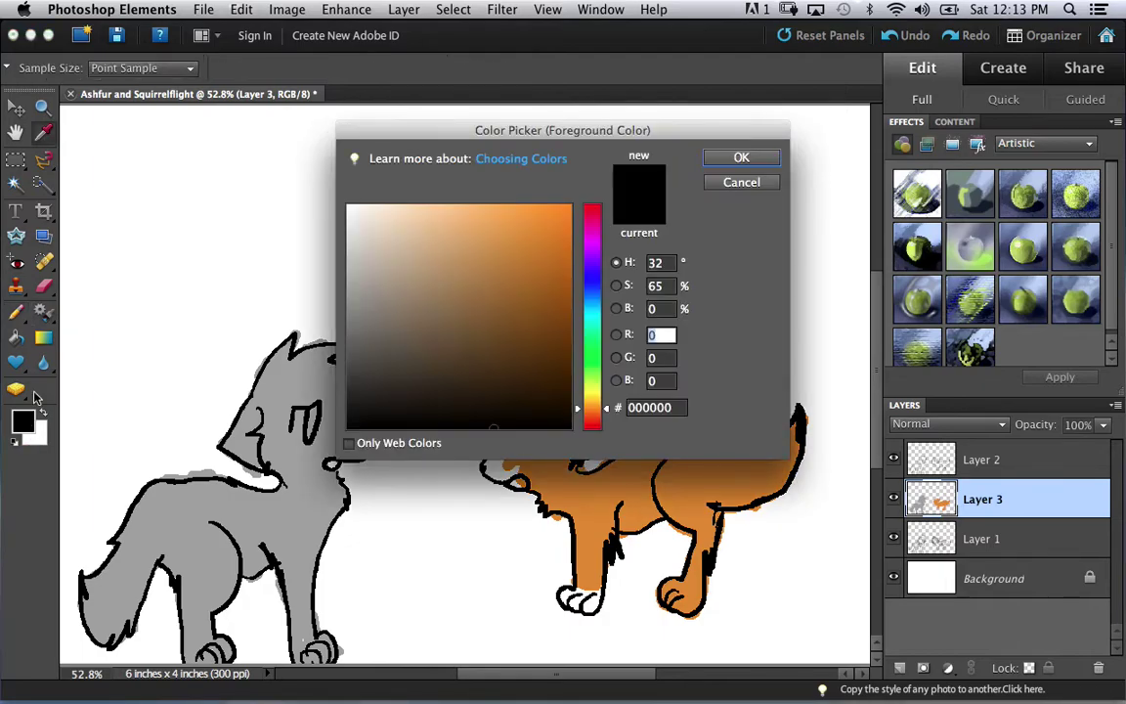
{"action": "mouse_move", "coordinate": [479, 248]}
{"action": "left_mouse_down"}
{"action": "mouse_move", "coordinate": [535, 254]}
{"action": "mouse_move", "coordinate": [506, 234]}
{"action": "left_mouse_up"}
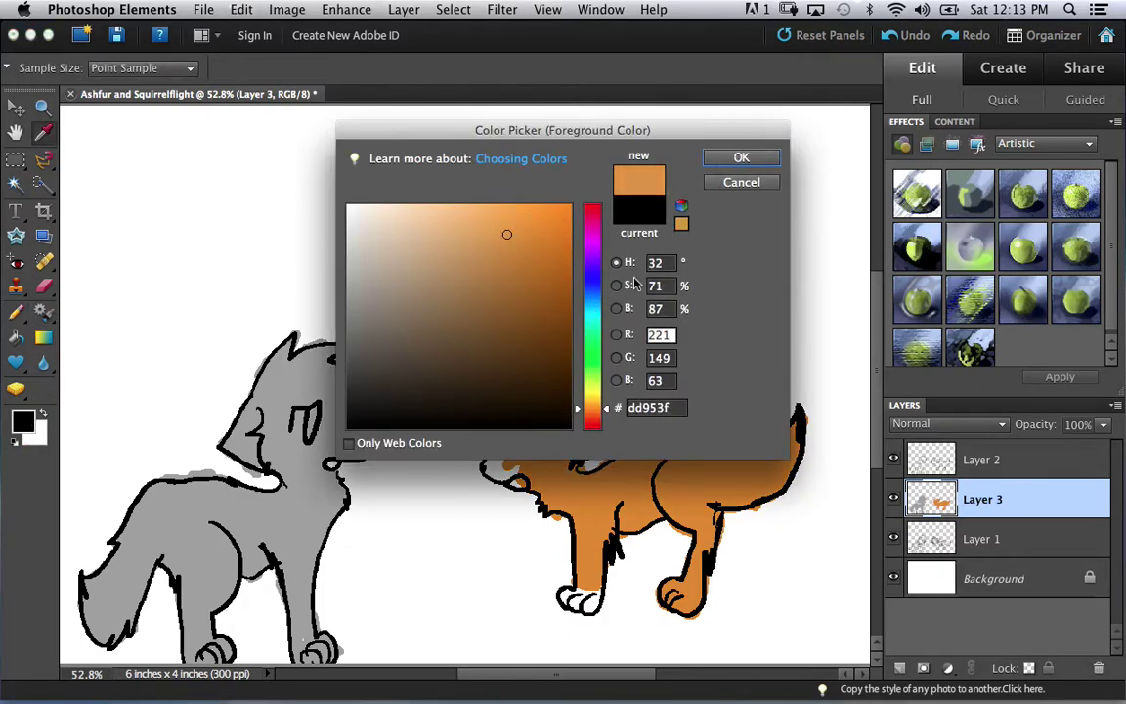
{"action": "left_click", "coordinate": [741, 158]}
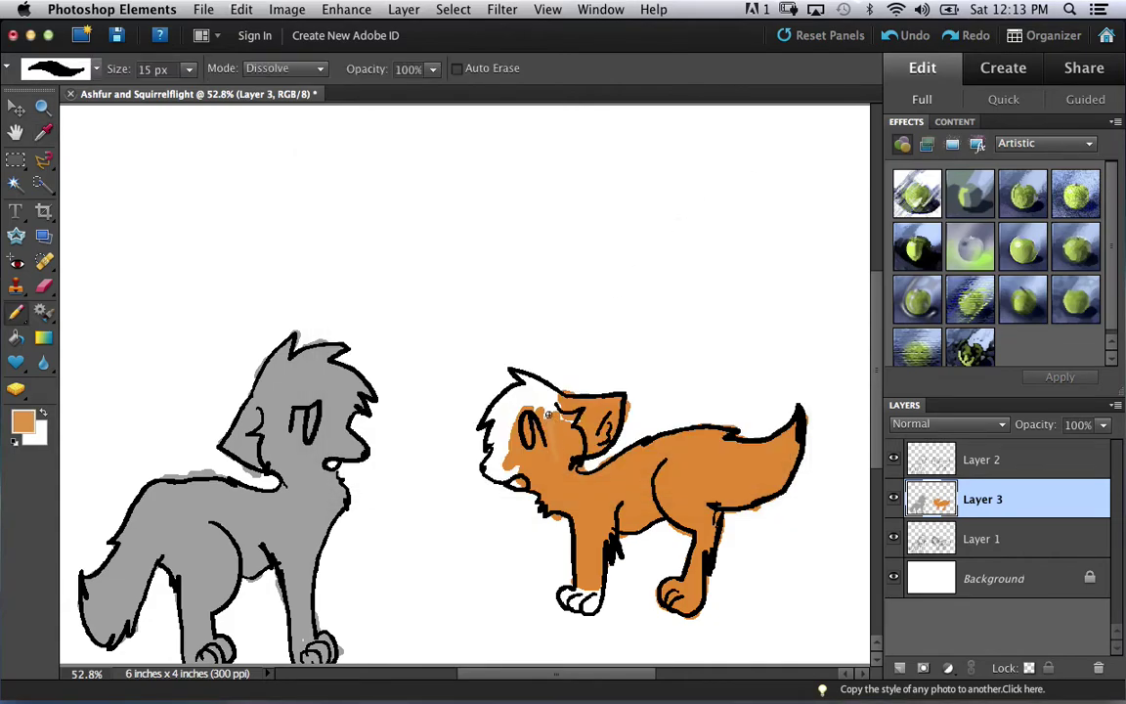
Switch to Layer 2 and change the foreground color to a more golden orange
{"action": "key", "text": "alt+]"}
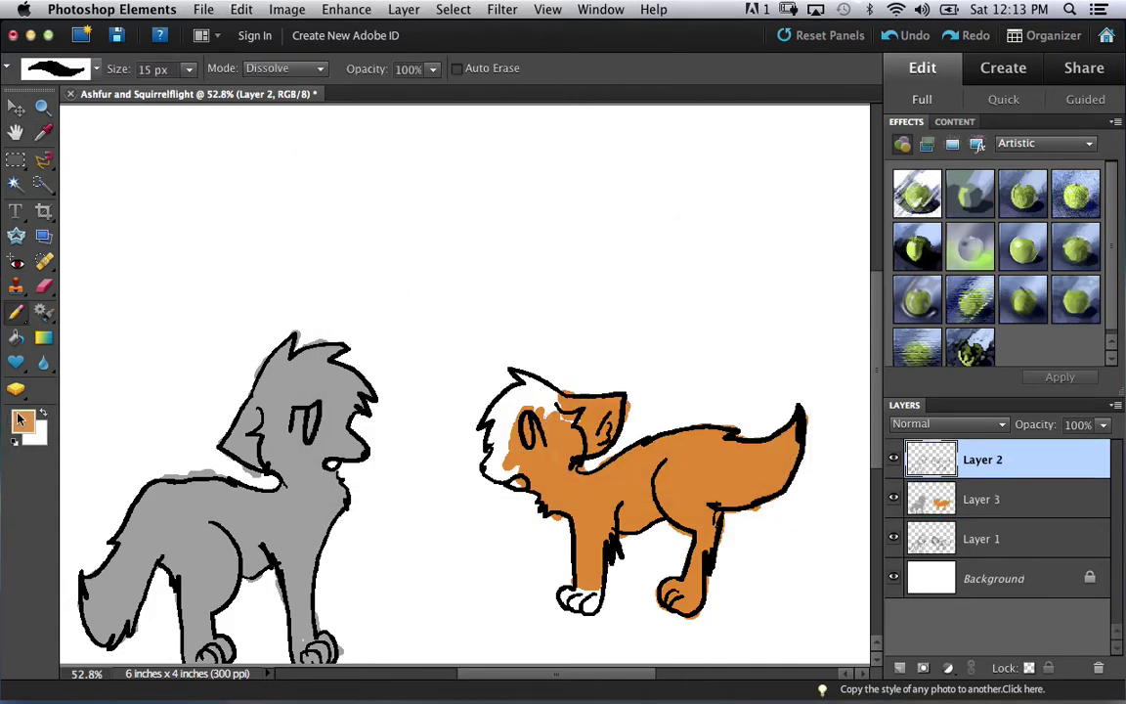
{"action": "left_click", "coordinate": [22, 420]}
{"action": "left_click_drag", "start_coordinate": [509, 236], "coordinate": [515, 235]}
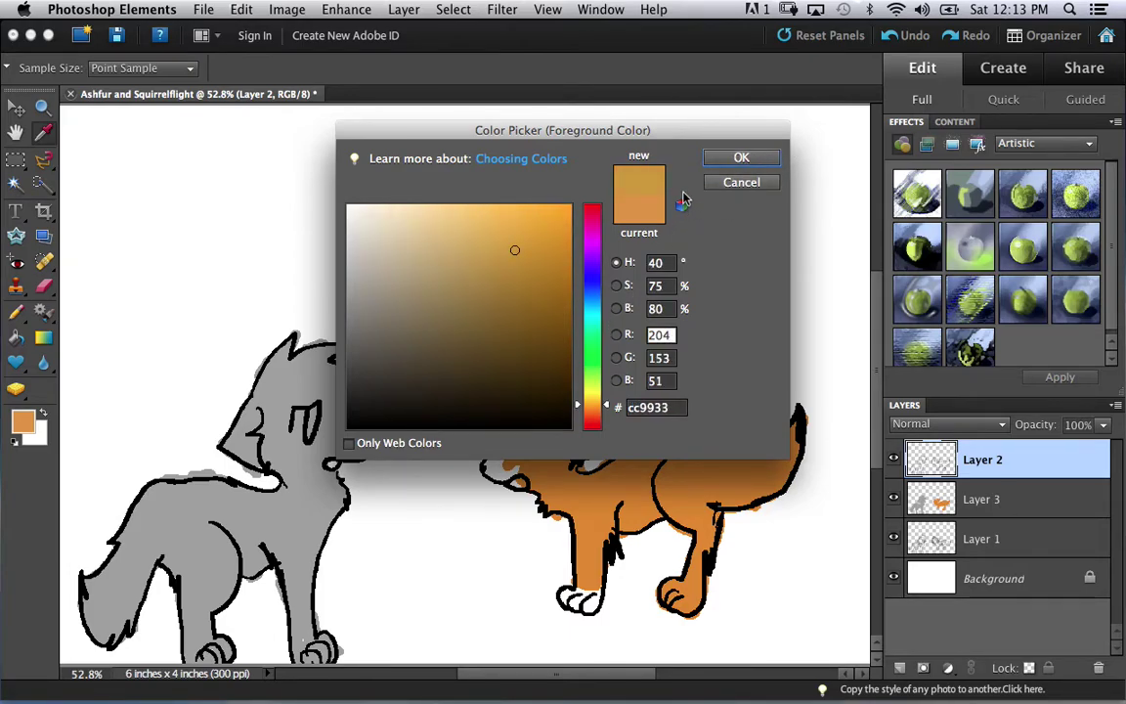
{"action": "mouse_move", "coordinate": [517, 187]}
{"action": "left_mouse_down"}
{"action": "mouse_move", "coordinate": [540, 219]}
{"action": "mouse_move", "coordinate": [527, 234]}
{"action": "mouse_move", "coordinate": [536, 243]}
{"action": "mouse_move", "coordinate": [515, 232]}
{"action": "left_mouse_up"}
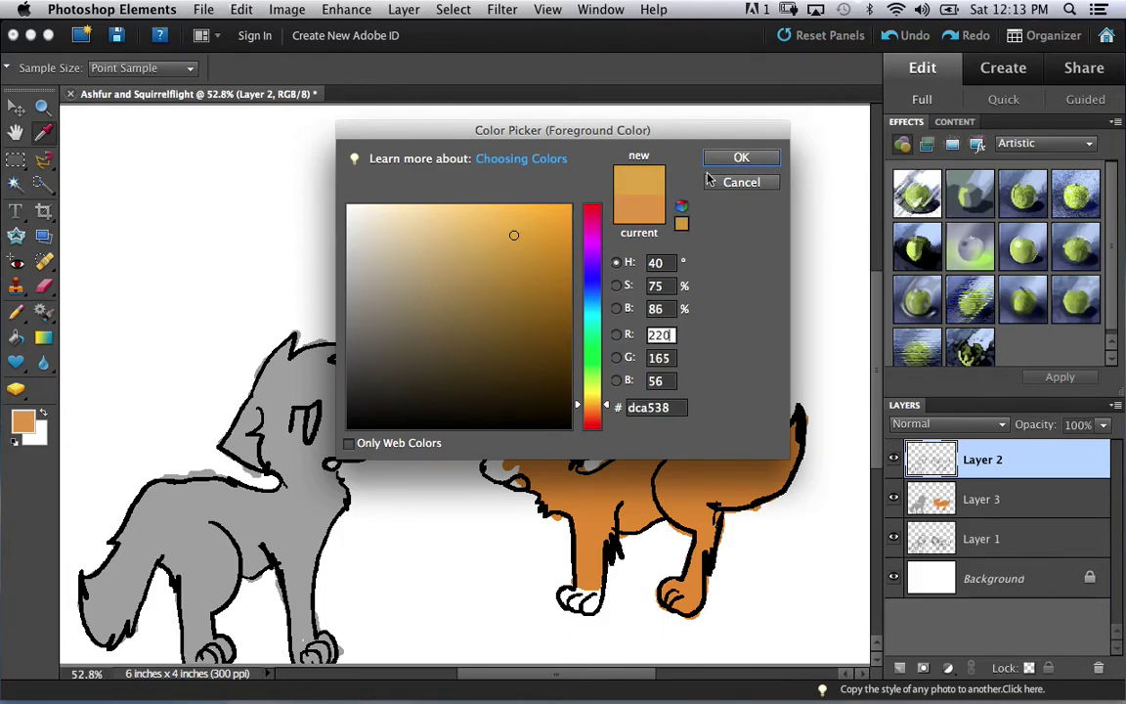
{"action": "left_click", "coordinate": [503, 261]}
{"action": "left_click_drag", "start_coordinate": [526, 256], "coordinate": [528, 238]}
{"action": "left_click", "coordinate": [740, 156]}
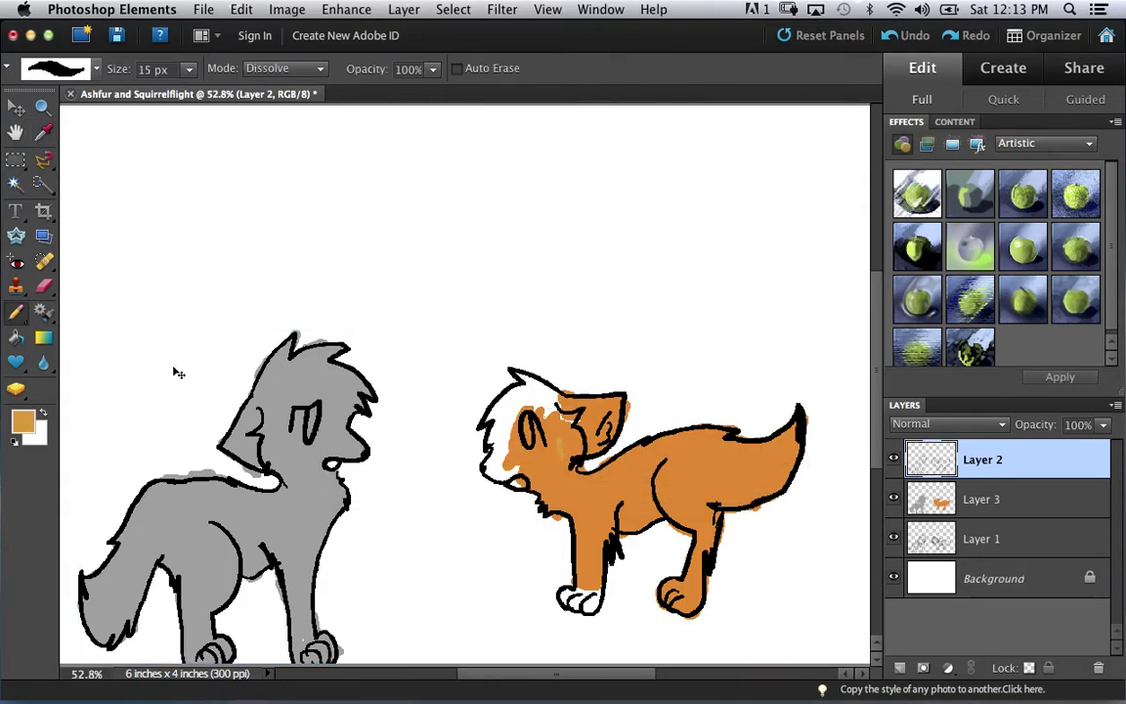
Change the foreground color to a more saturated, bright orange with a hue of 35°
{"action": "left_click", "coordinate": [23, 420]}
{"action": "mouse_move", "coordinate": [548, 279]}
{"action": "left_mouse_down"}
{"action": "mouse_move", "coordinate": [496, 260]}
{"action": "mouse_move", "coordinate": [508, 246]}
{"action": "left_mouse_up"}
{"action": "left_click", "coordinate": [590, 410]}
{"action": "left_click_drag", "start_coordinate": [590, 410], "coordinate": [590, 406]}
{"action": "left_click", "coordinate": [506, 233]}
{"action": "left_click", "coordinate": [510, 259]}
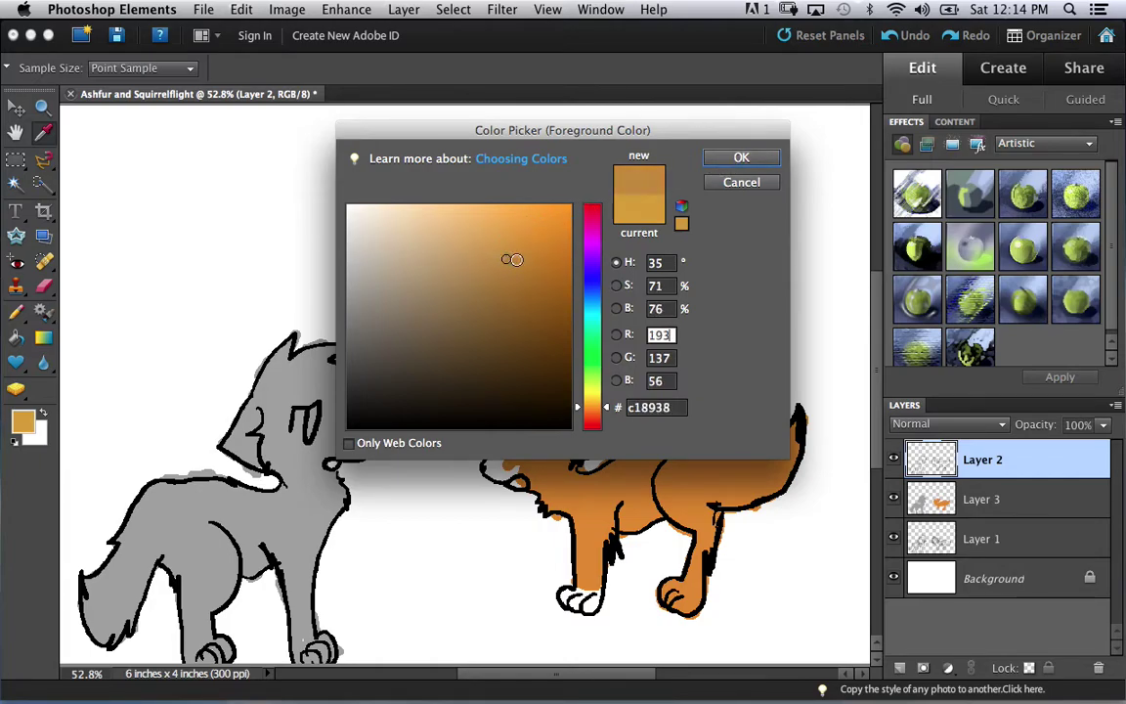
{"action": "left_click", "coordinate": [535, 243]}
{"action": "left_click", "coordinate": [549, 229]}
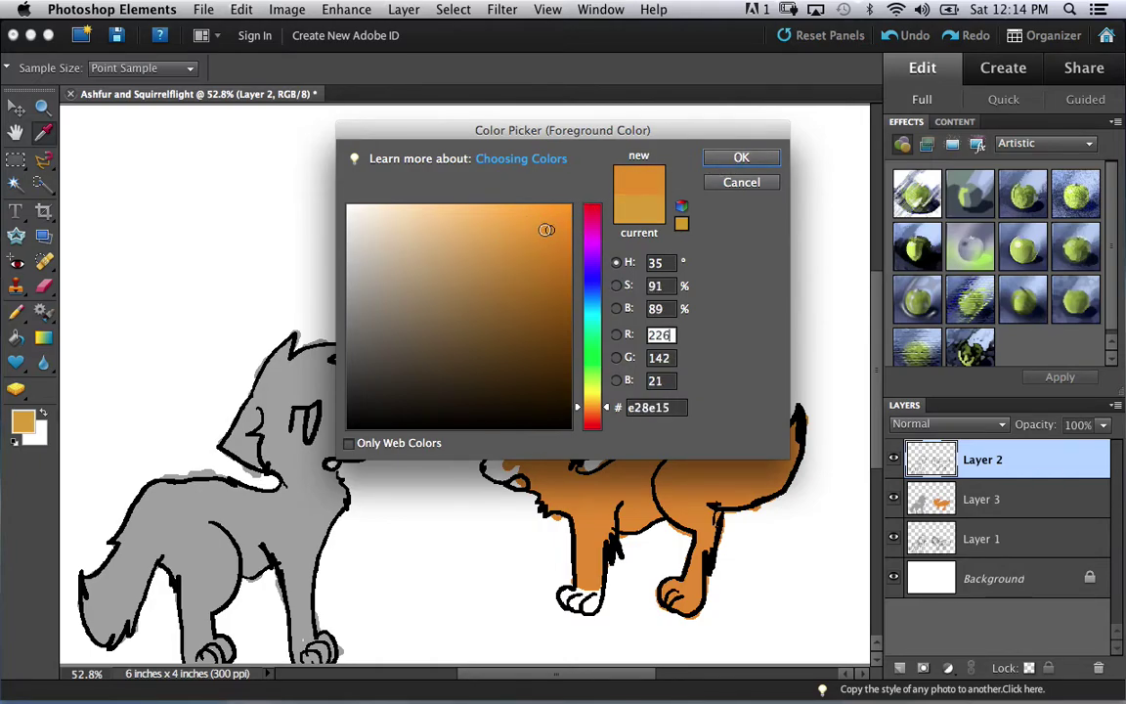
{"action": "left_click_drag", "start_coordinate": [542, 228], "coordinate": [540, 230]}
{"action": "left_click", "coordinate": [734, 158]}
Undo the stroke on Layer 2 and paint the orange cat's muzzle on Layer 3 with the 15 px Pencil
{"action": "key", "text": "n"}
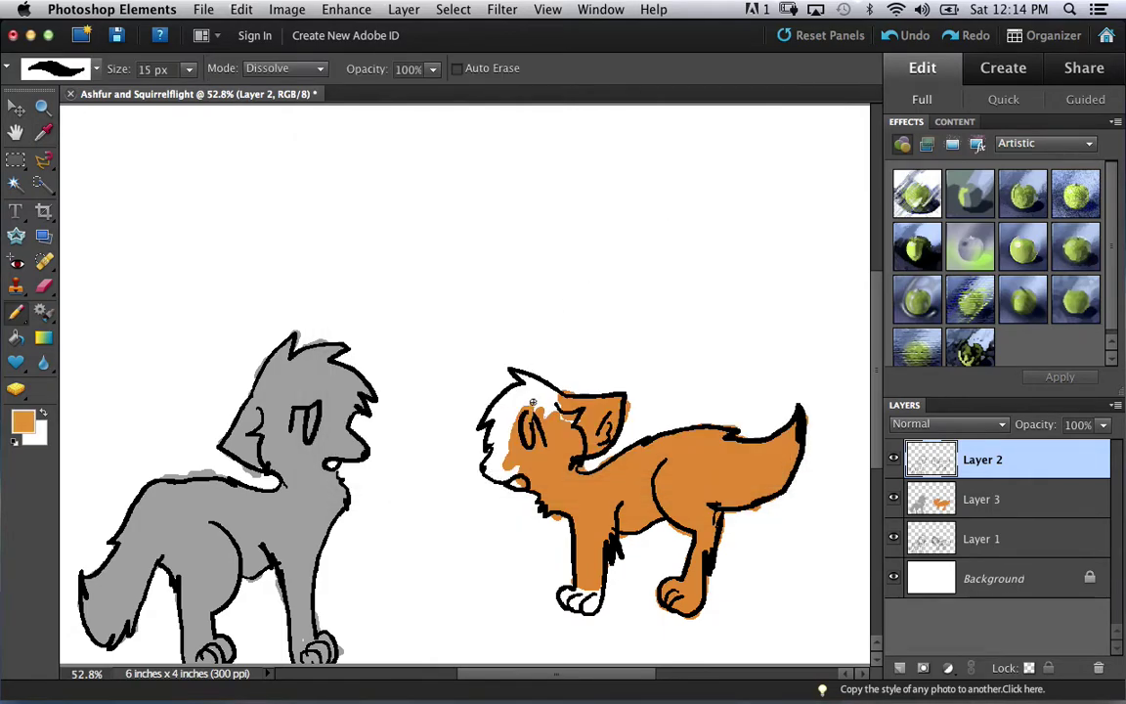
{"action": "key", "text": "super+z"}
{"action": "left_click", "coordinate": [907, 480]}
{"action": "left_click_drag", "start_coordinate": [506, 442], "coordinate": [521, 406]}
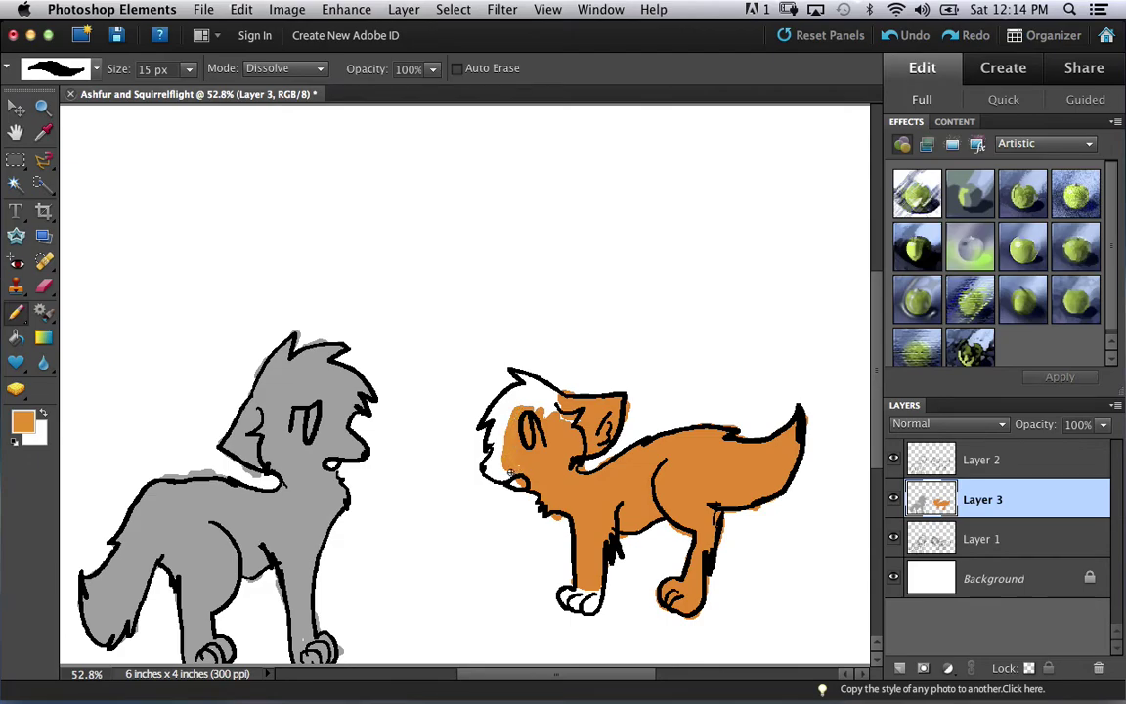
{"action": "left_click_drag", "start_coordinate": [512, 453], "coordinate": [490, 464]}
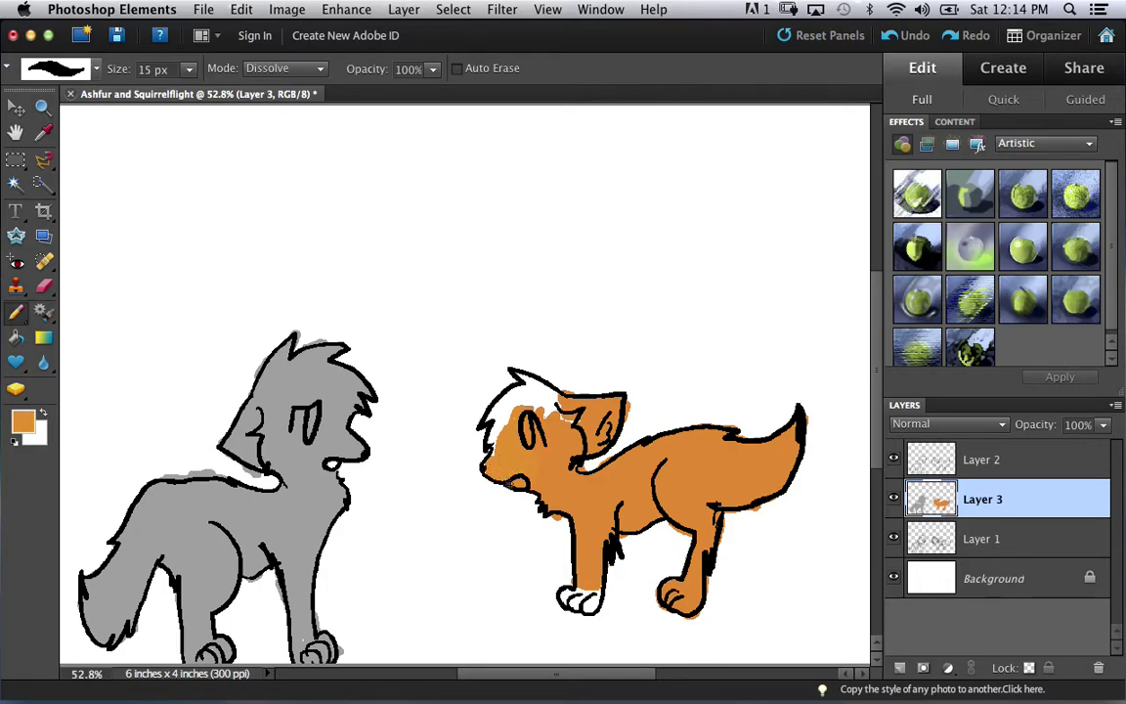
Enlarge the Pencil to 20 px and fill the rest of the orange cat's head and forehead with orange
{"action": "left_click", "coordinate": [189, 69]}
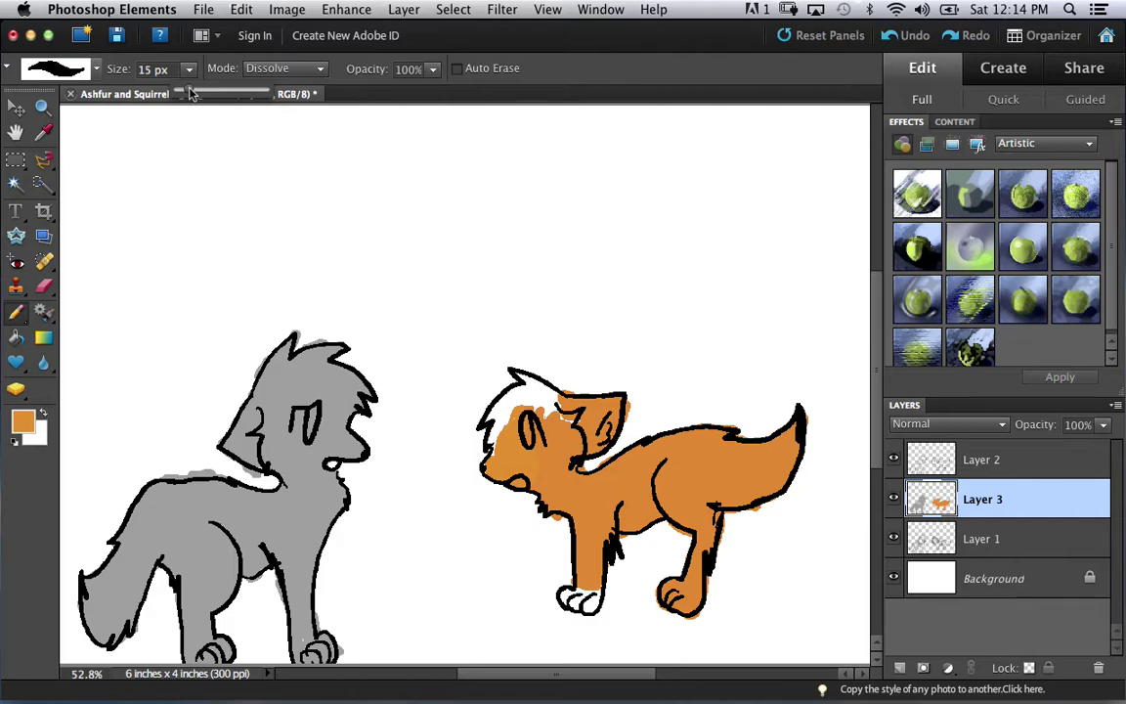
{"action": "left_click", "coordinate": [192, 91]}
{"action": "left_click", "coordinate": [553, 434]}
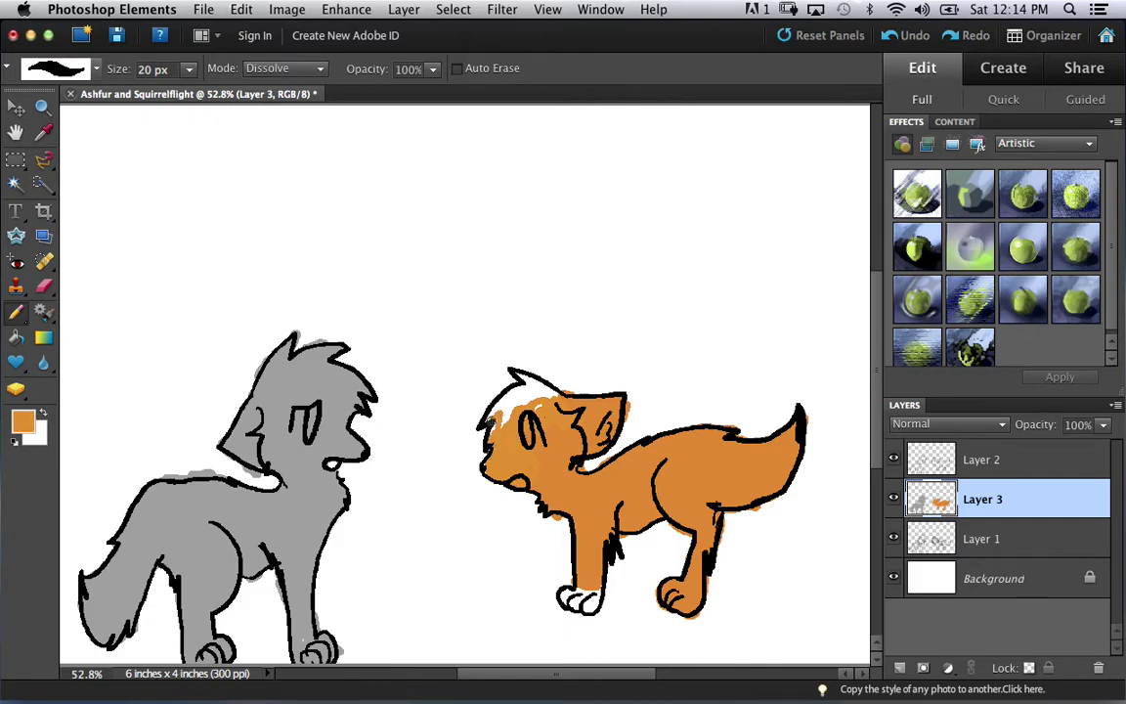
{"action": "left_click", "coordinate": [494, 432]}
{"action": "mouse_move", "coordinate": [494, 425]}
{"action": "left_mouse_down"}
{"action": "mouse_move", "coordinate": [512, 399]}
{"action": "mouse_move", "coordinate": [493, 412]}
{"action": "mouse_move", "coordinate": [527, 400]}
{"action": "mouse_move", "coordinate": [498, 407]}
{"action": "mouse_move", "coordinate": [534, 394]}
{"action": "mouse_move", "coordinate": [505, 399]}
{"action": "mouse_move", "coordinate": [549, 391]}
{"action": "left_mouse_up"}
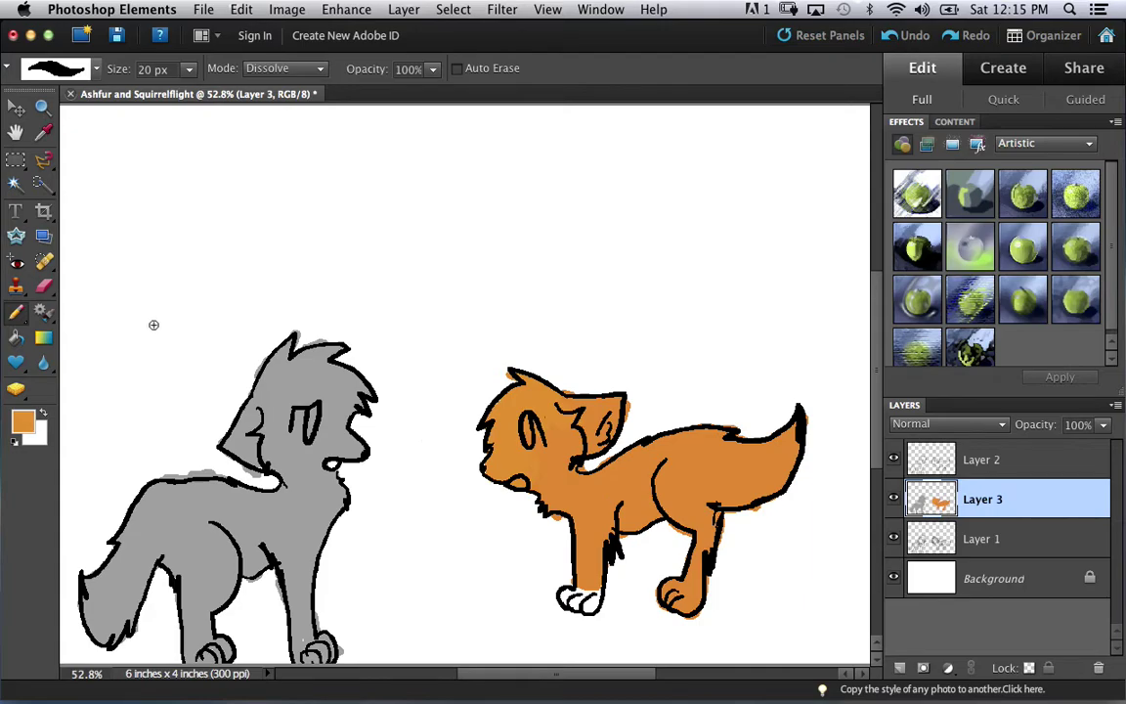
Set the foreground color to white and paint the white part of the orange cat's eye on Layer 3
{"action": "left_click", "coordinate": [24, 418]}
{"action": "mouse_move", "coordinate": [539, 233]}
{"action": "left_mouse_down"}
{"action": "mouse_move", "coordinate": [311, 211]}
{"action": "mouse_move", "coordinate": [322, 201]}
{"action": "left_mouse_up"}
{"action": "left_click", "coordinate": [740, 157]}
{"action": "scroll", "coordinate": [352, 370], "scroll_direction": "up", "scroll_amount": 5}
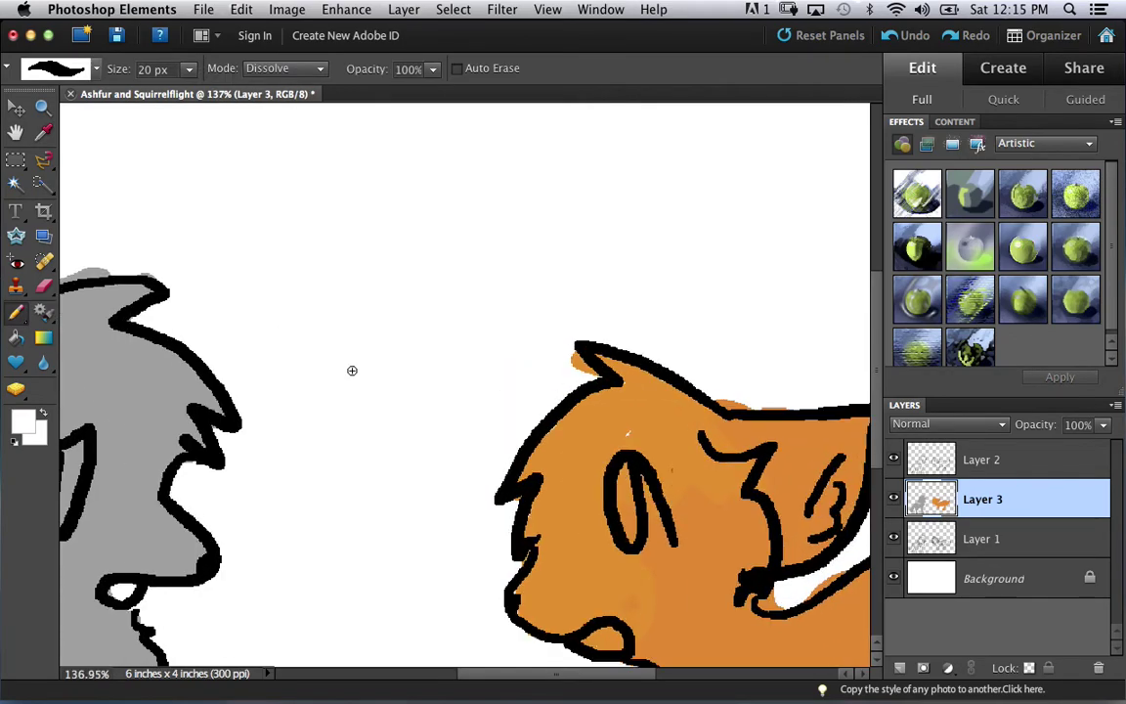
{"action": "scroll", "coordinate": [352, 370], "scroll_direction": "left", "scroll_amount": 5}
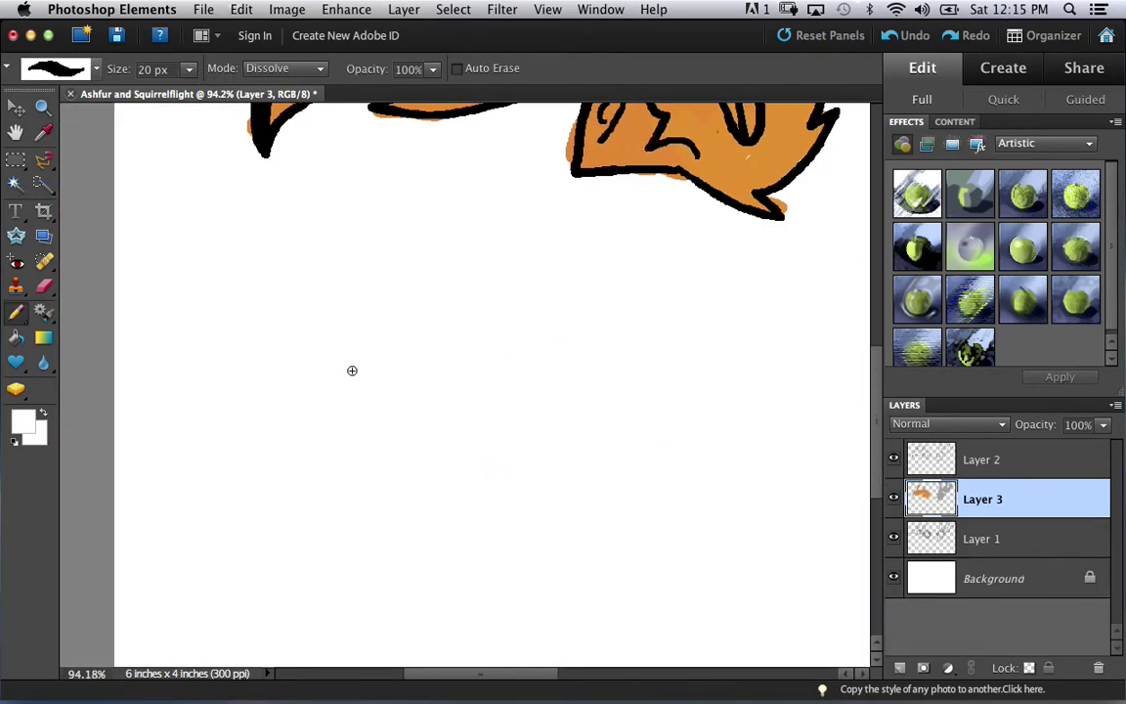
{"action": "scroll", "coordinate": [352, 371], "scroll_direction": "up", "scroll_amount": 3}
{"action": "scroll", "coordinate": [352, 370], "scroll_direction": "right", "scroll_amount": 3}
{"action": "scroll", "coordinate": [352, 371], "scroll_direction": "up", "scroll_amount": 5}
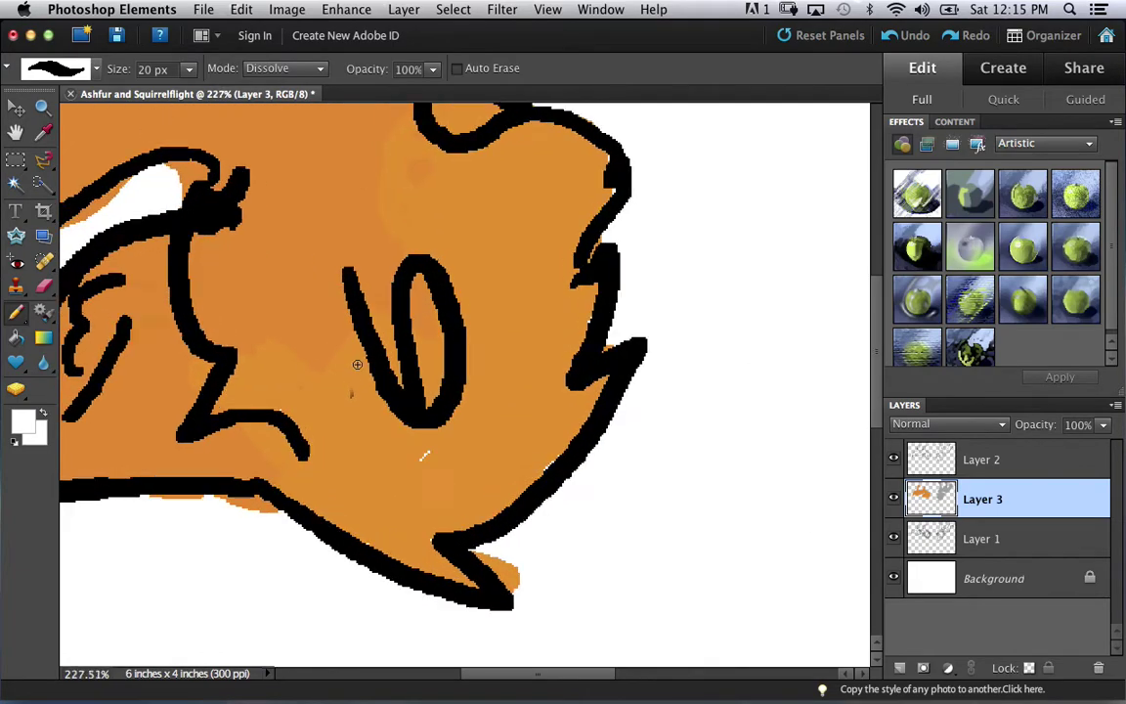
{"action": "mouse_move", "coordinate": [372, 264]}
{"action": "left_mouse_down"}
{"action": "mouse_move", "coordinate": [358, 276]}
{"action": "mouse_move", "coordinate": [372, 269]}
{"action": "mouse_move", "coordinate": [393, 339]}
{"action": "mouse_move", "coordinate": [382, 277]}
{"action": "left_mouse_up"}
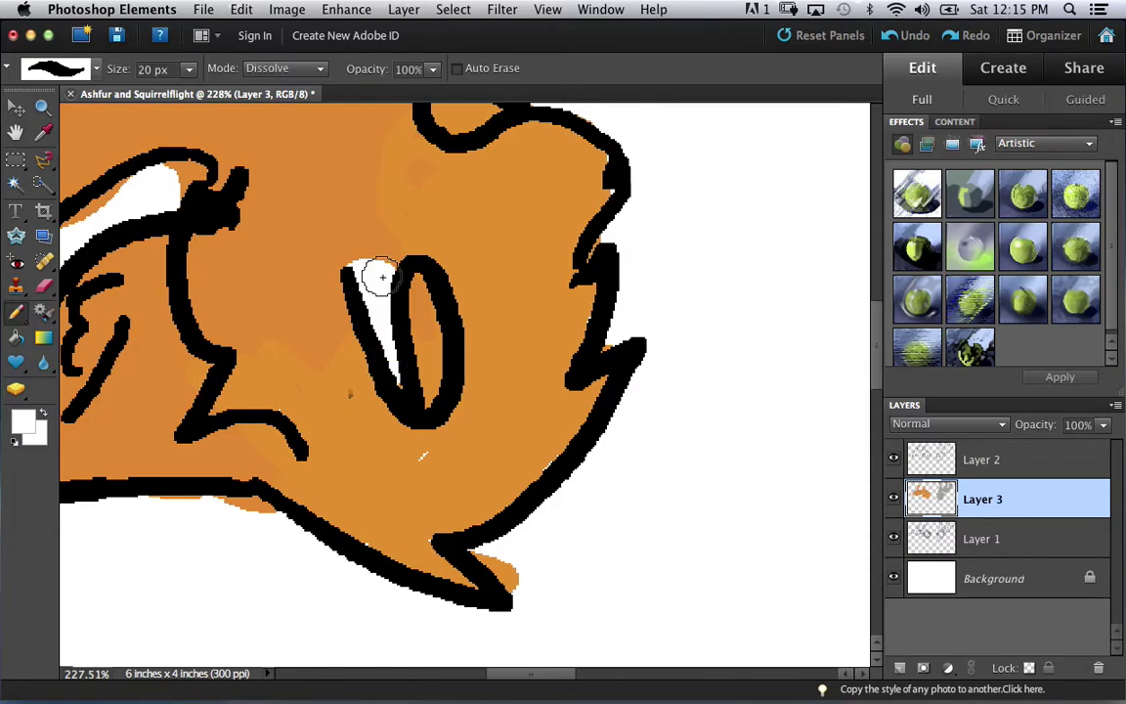
Paint the white part of the grey cat's eye on Layer 3 with the 20 px Pencil
{"action": "scroll", "coordinate": [382, 277], "scroll_direction": "right", "scroll_amount": 10}
{"action": "scroll", "coordinate": [382, 276], "scroll_direction": "right", "scroll_amount": 10}
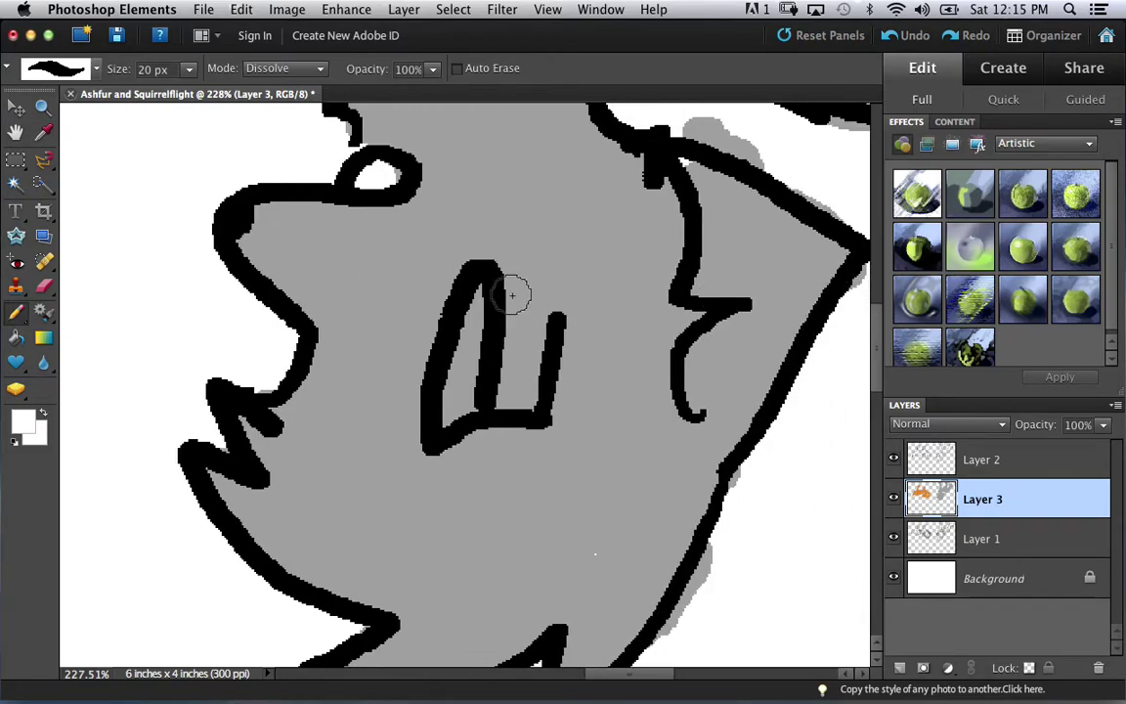
{"action": "mouse_move", "coordinate": [507, 294]}
{"action": "left_mouse_down"}
{"action": "mouse_move", "coordinate": [538, 314]}
{"action": "mouse_move", "coordinate": [530, 394]}
{"action": "mouse_move", "coordinate": [511, 399]}
{"action": "mouse_move", "coordinate": [516, 308]}
{"action": "left_mouse_up"}
Rotate the upside-down image back upright and bring the whole drawing into view
{"action": "key", "text": "super+["}
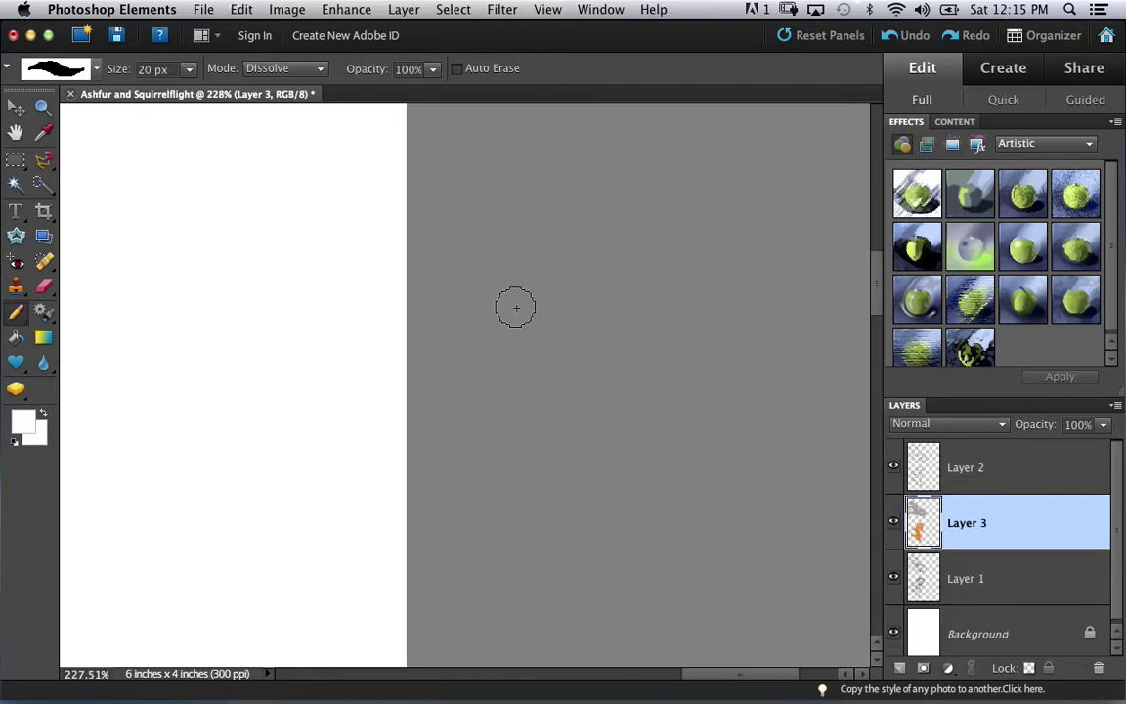
{"action": "key", "text": "super+z"}
{"action": "scroll", "coordinate": [515, 307], "scroll_direction": "down", "scroll_amount": 5}
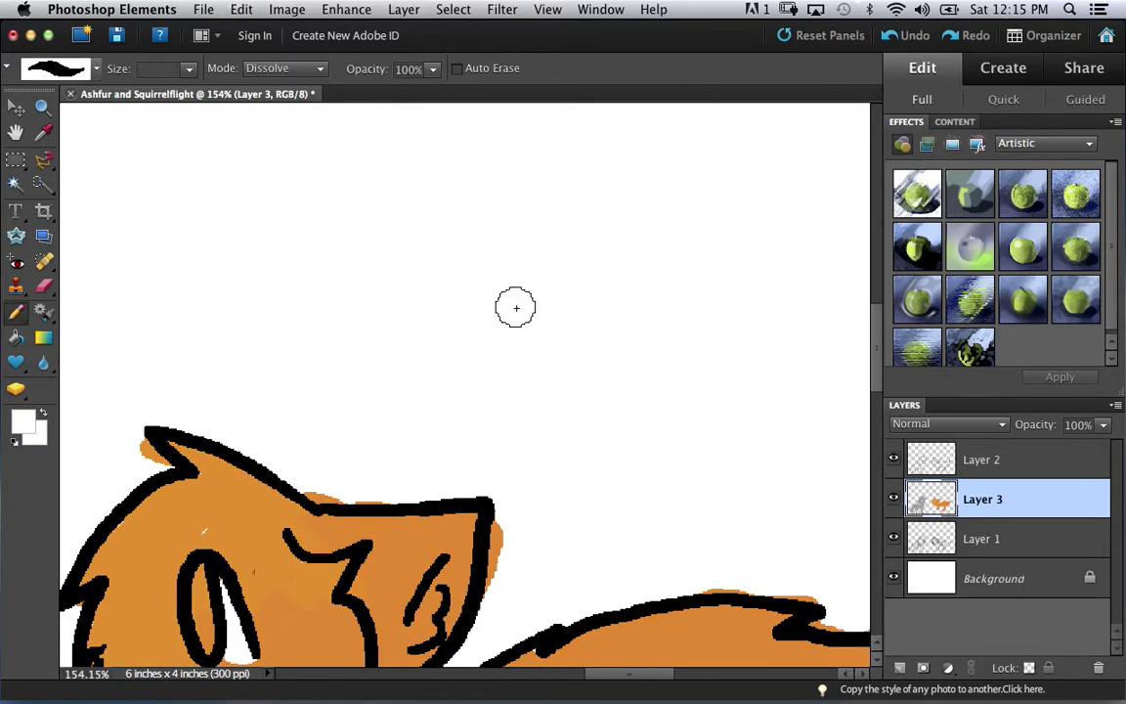
{"action": "scroll", "coordinate": [515, 307], "scroll_direction": "down", "scroll_amount": 8}
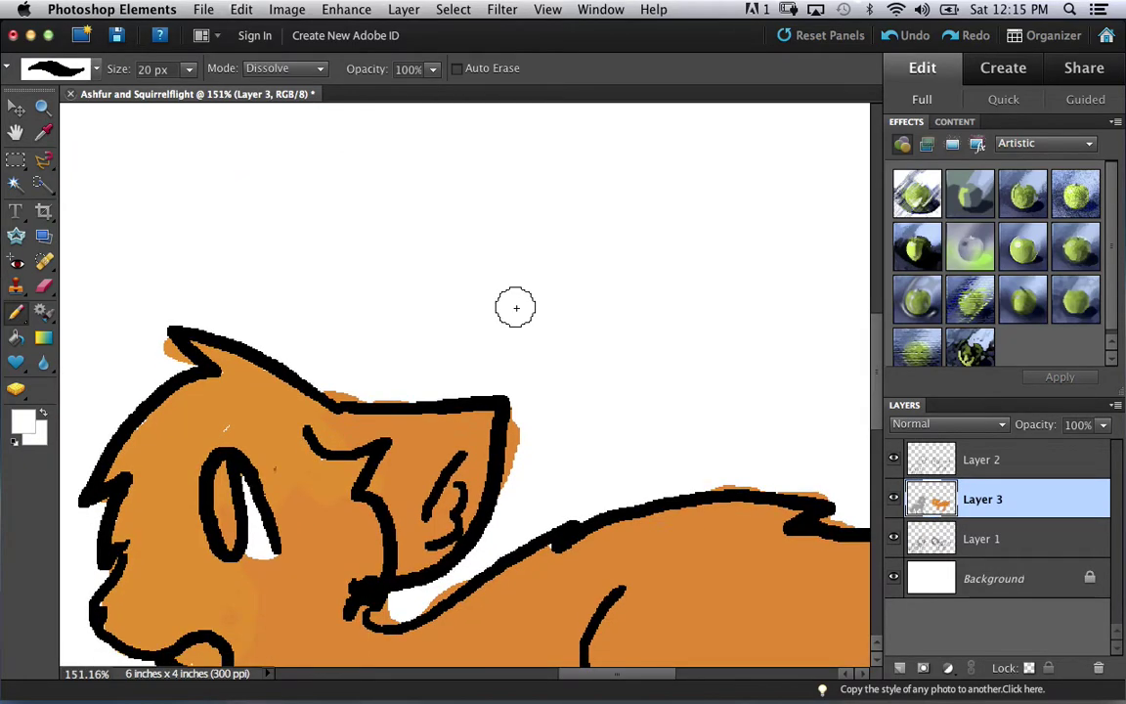
{"action": "scroll", "coordinate": [515, 307], "scroll_direction": "down", "scroll_amount": 8}
{"action": "key", "text": "super+["}
{"action": "scroll", "coordinate": [515, 308], "scroll_direction": "down", "scroll_amount": 3}
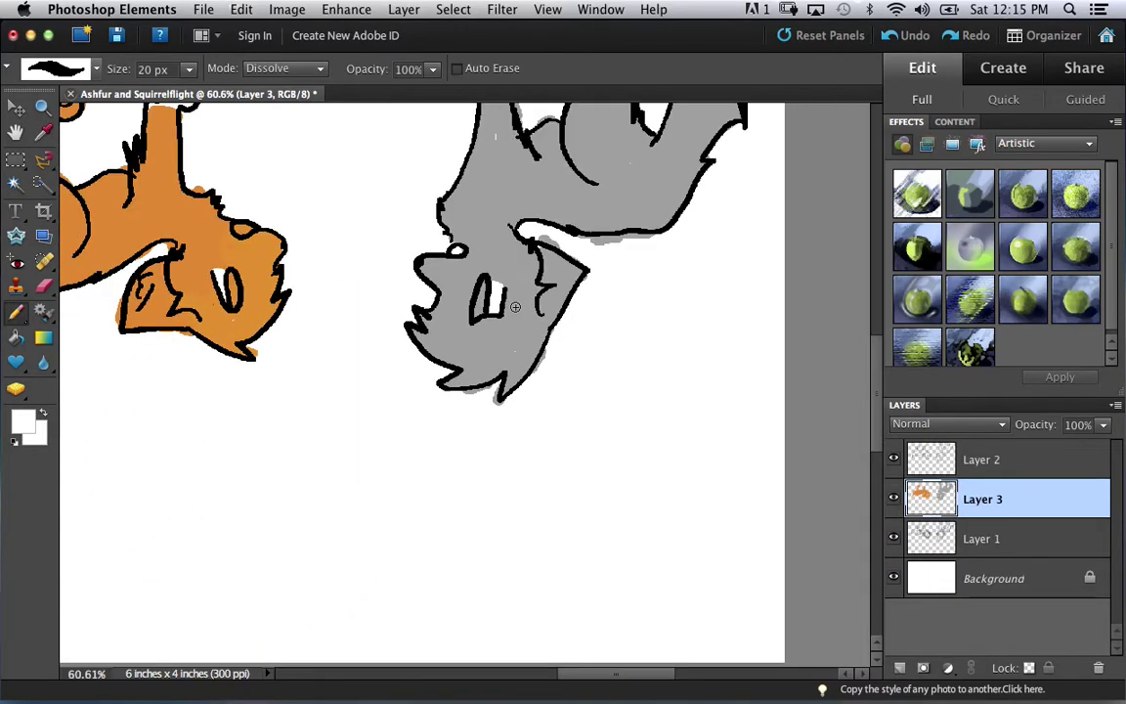
{"action": "key", "text": "super+["}
{"action": "key", "text": "super+z"}
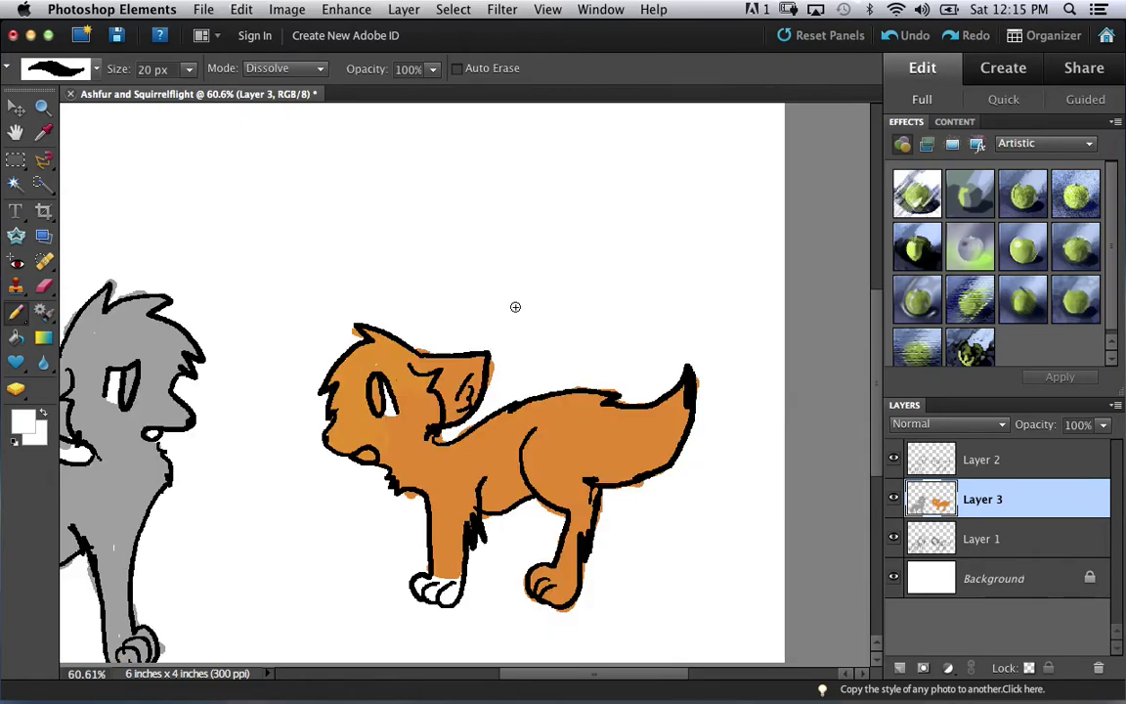
{"action": "scroll", "coordinate": [515, 307], "scroll_direction": "down", "scroll_amount": 4}
{"action": "scroll", "coordinate": [515, 307], "scroll_direction": "up", "scroll_amount": 2}
{"action": "key", "text": "super+["}
{"action": "key", "text": "super+]"}
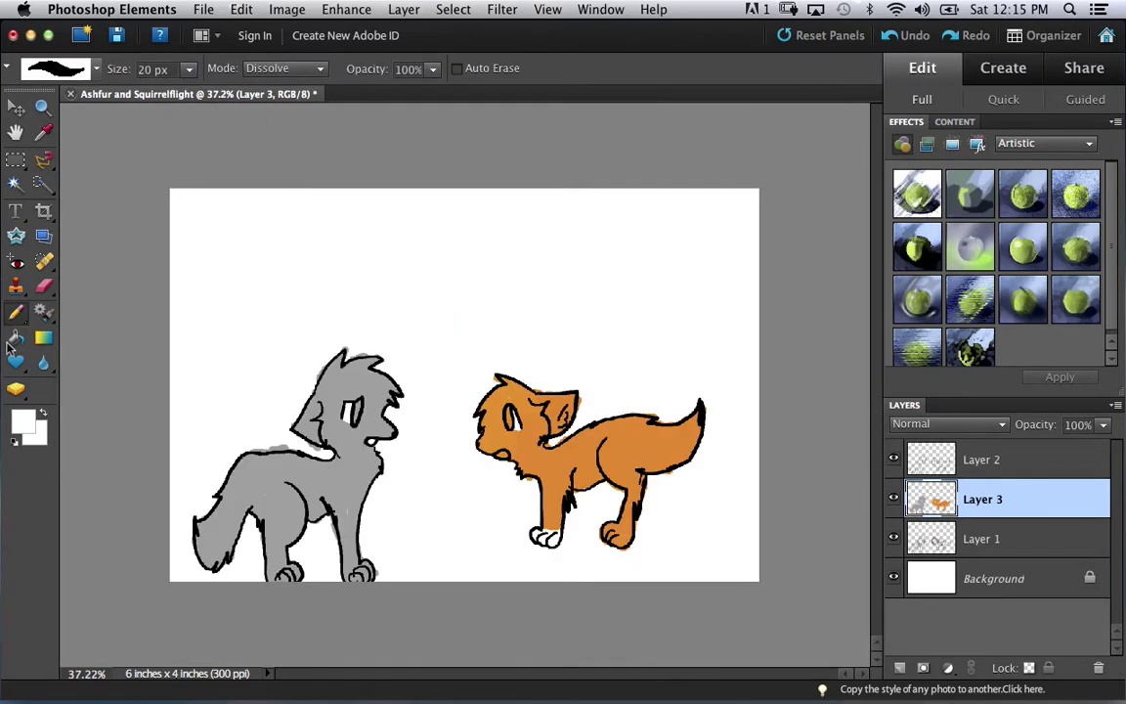
Set the foreground color to dark grey #515151 and dab spots over the grey cat's body, tail, legs and head
{"action": "left_click", "coordinate": [21, 419]}
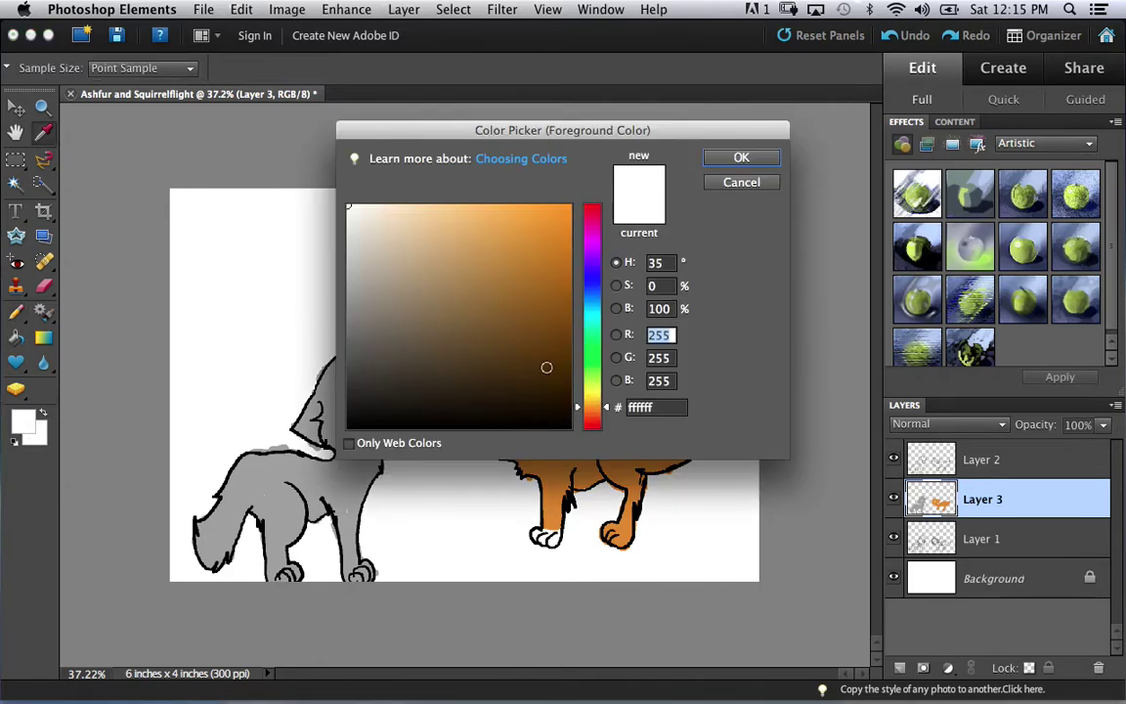
{"action": "left_click_drag", "start_coordinate": [434, 420], "coordinate": [330, 358]}
{"action": "left_click", "coordinate": [741, 157]}
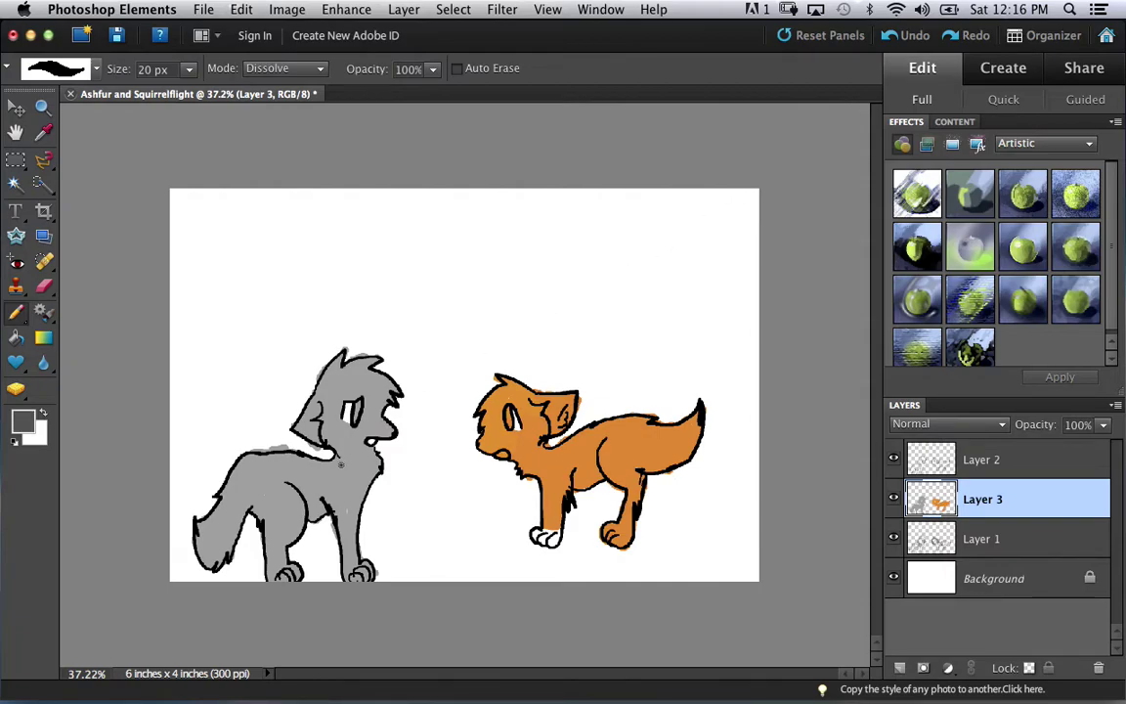
{"action": "left_click", "coordinate": [282, 470]}
{"action": "left_click", "coordinate": [267, 515]}
{"action": "left_click", "coordinate": [232, 513]}
{"action": "left_click", "coordinate": [247, 485]}
{"action": "left_click", "coordinate": [282, 532]}
{"action": "left_click", "coordinate": [343, 523]}
{"action": "scroll", "coordinate": [342, 369], "scroll_direction": "up", "scroll_amount": 3}
{"action": "scroll", "coordinate": [342, 368], "scroll_direction": "down", "scroll_amount": 1}
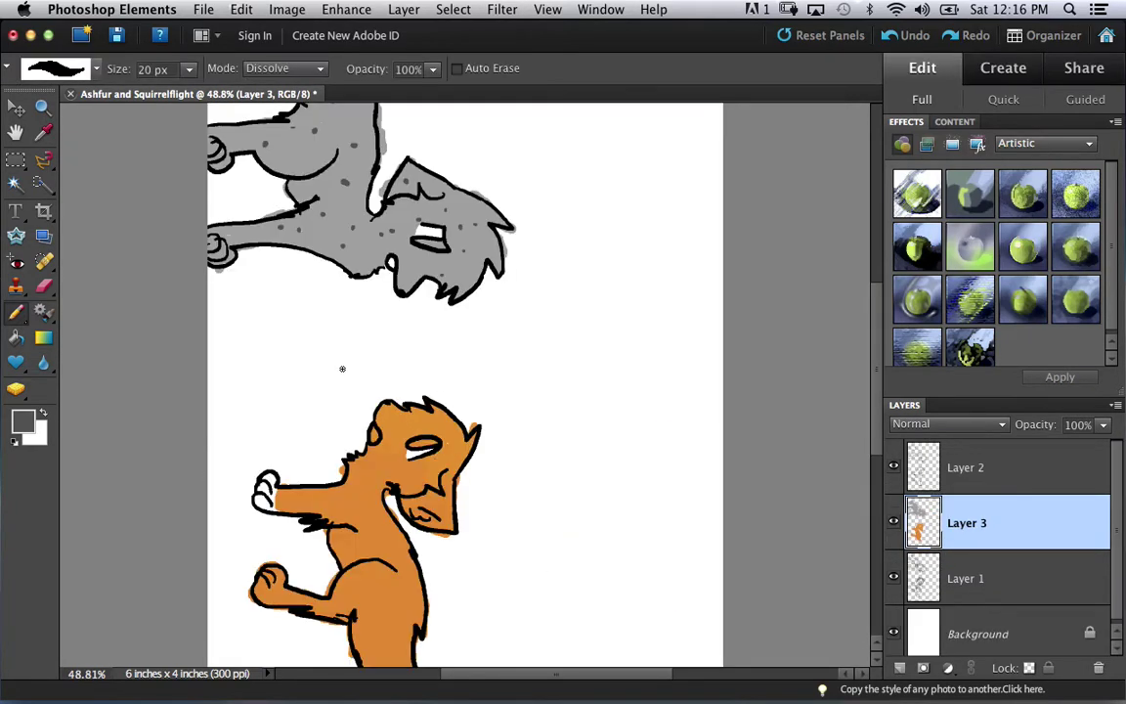
{"action": "key", "text": "super+]"}
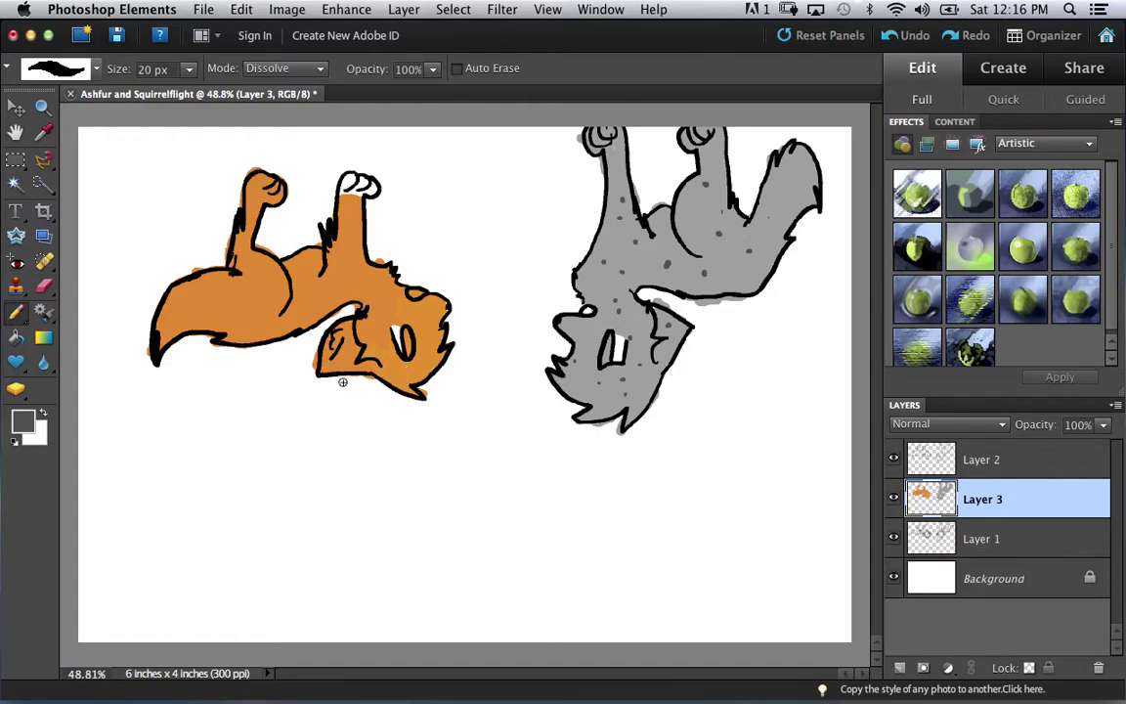
{"action": "key", "text": "super+["}
{"action": "key", "text": "super+["}
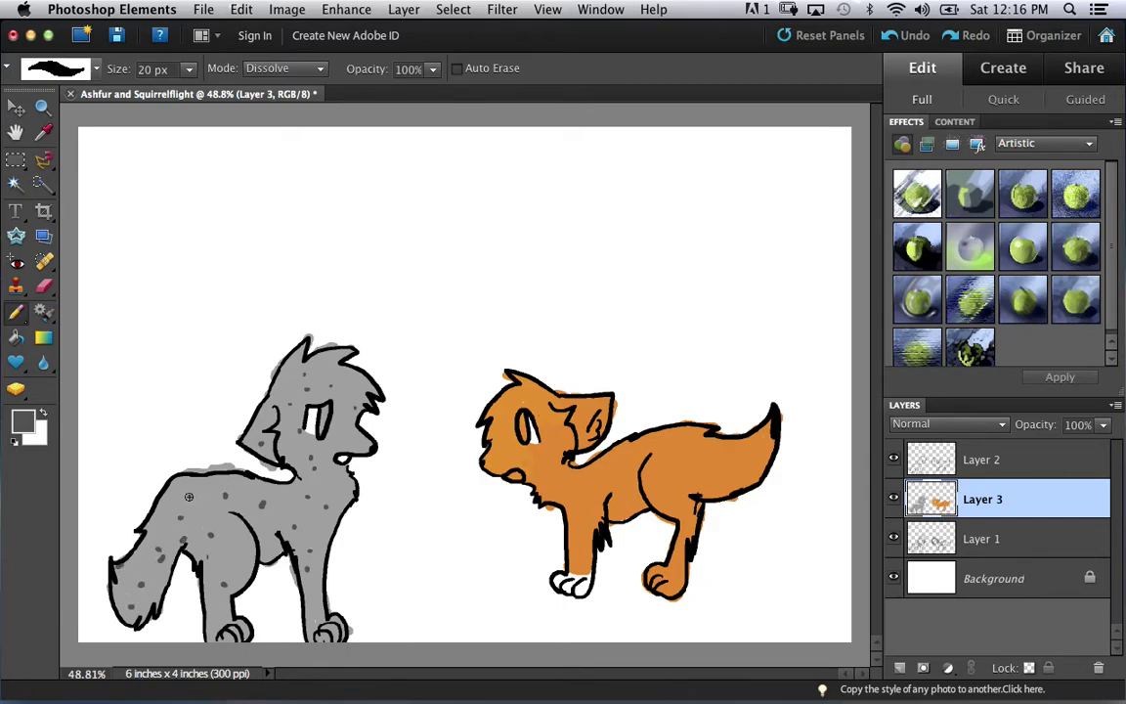
Set the foreground color to a light cyan blue and color the grey cat's iris on Layer 3
{"action": "left_click", "coordinate": [23, 420]}
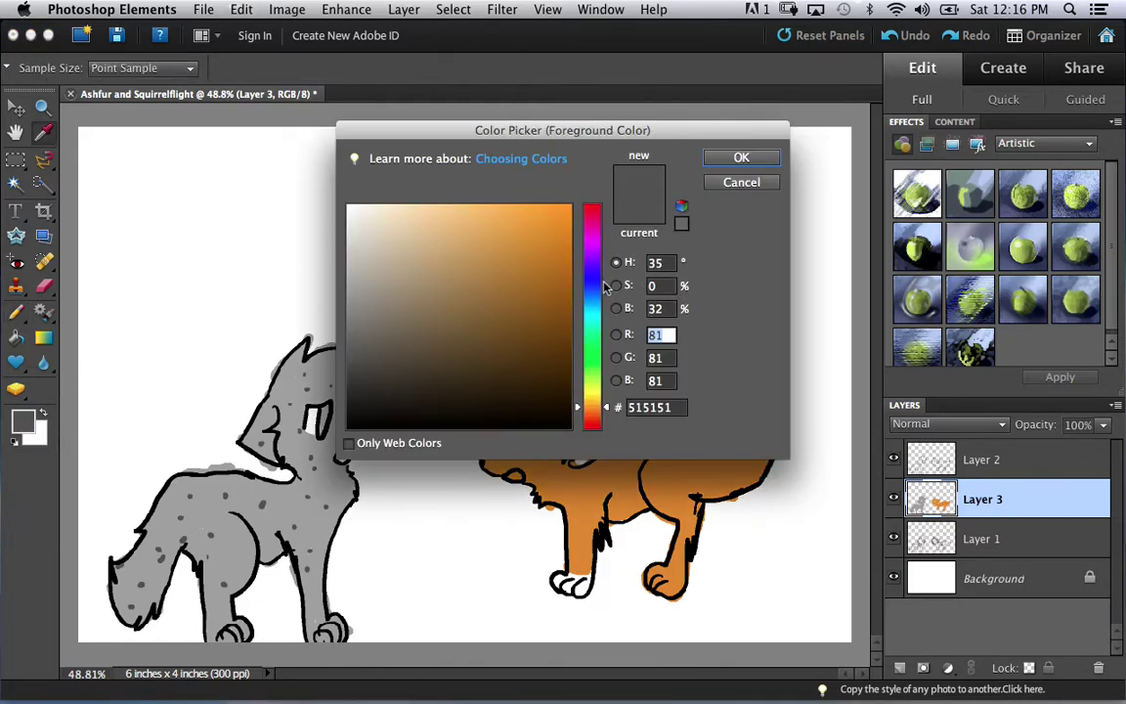
{"action": "left_click", "coordinate": [596, 273]}
{"action": "left_click", "coordinate": [435, 247]}
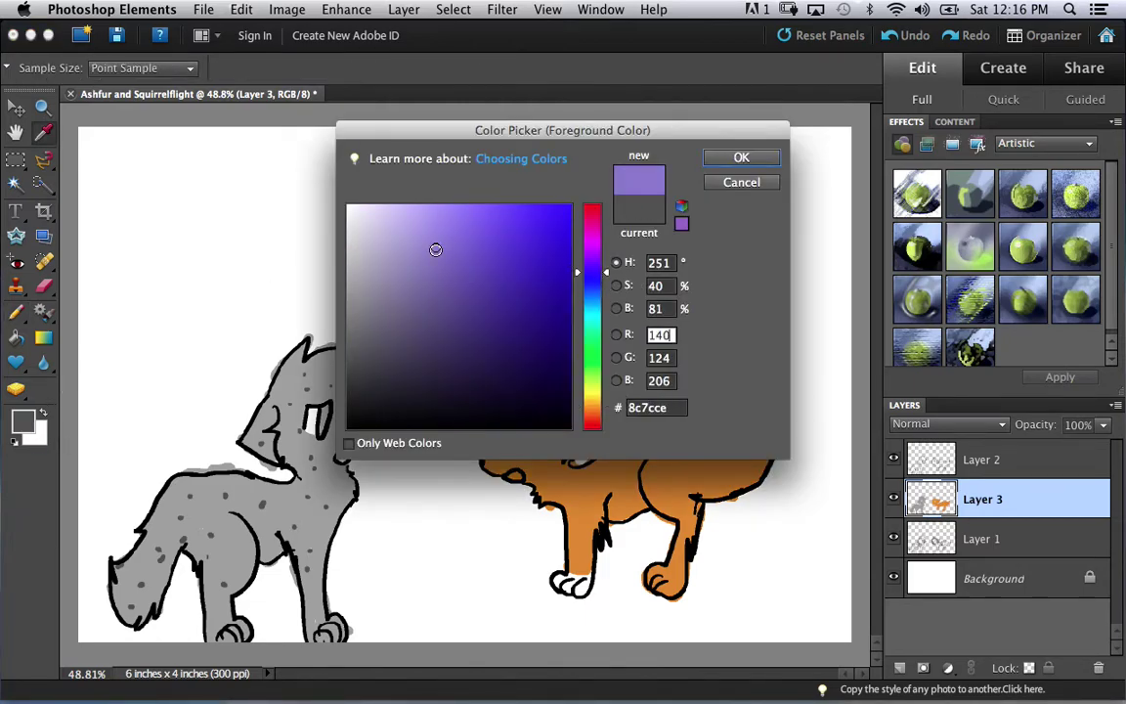
{"action": "left_click", "coordinate": [592, 309]}
{"action": "mouse_move", "coordinate": [547, 237]}
{"action": "left_mouse_down"}
{"action": "mouse_move", "coordinate": [454, 250]}
{"action": "mouse_move", "coordinate": [292, 203]}
{"action": "mouse_move", "coordinate": [369, 216]}
{"action": "mouse_move", "coordinate": [386, 252]}
{"action": "left_mouse_up"}
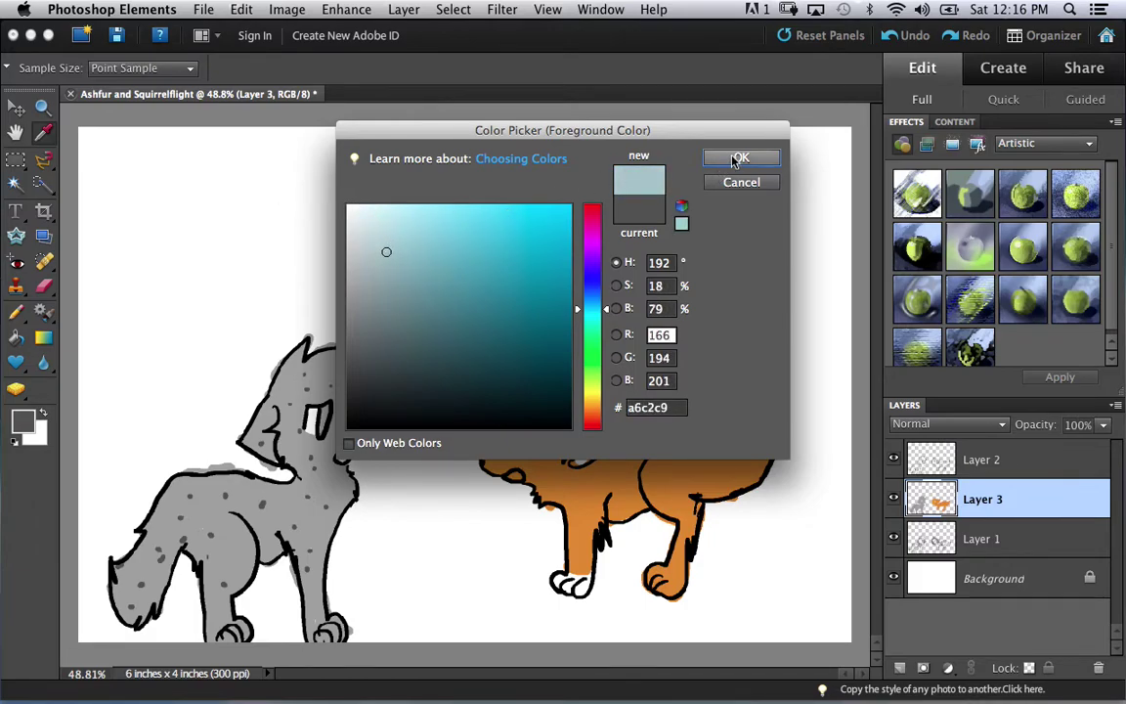
{"action": "left_click_drag", "start_coordinate": [595, 296], "coordinate": [593, 308]}
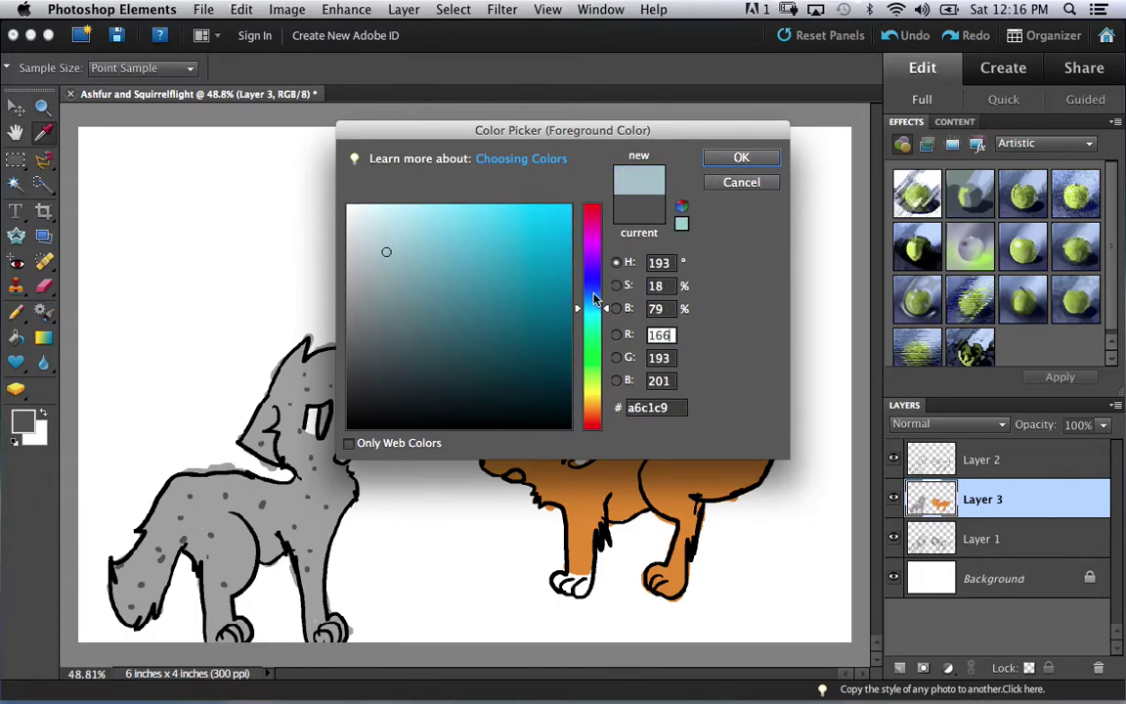
{"action": "mouse_move", "coordinate": [415, 253]}
{"action": "left_mouse_down"}
{"action": "mouse_move", "coordinate": [483, 212]}
{"action": "mouse_move", "coordinate": [450, 213]}
{"action": "left_mouse_up"}
{"action": "left_click", "coordinate": [764, 159]}
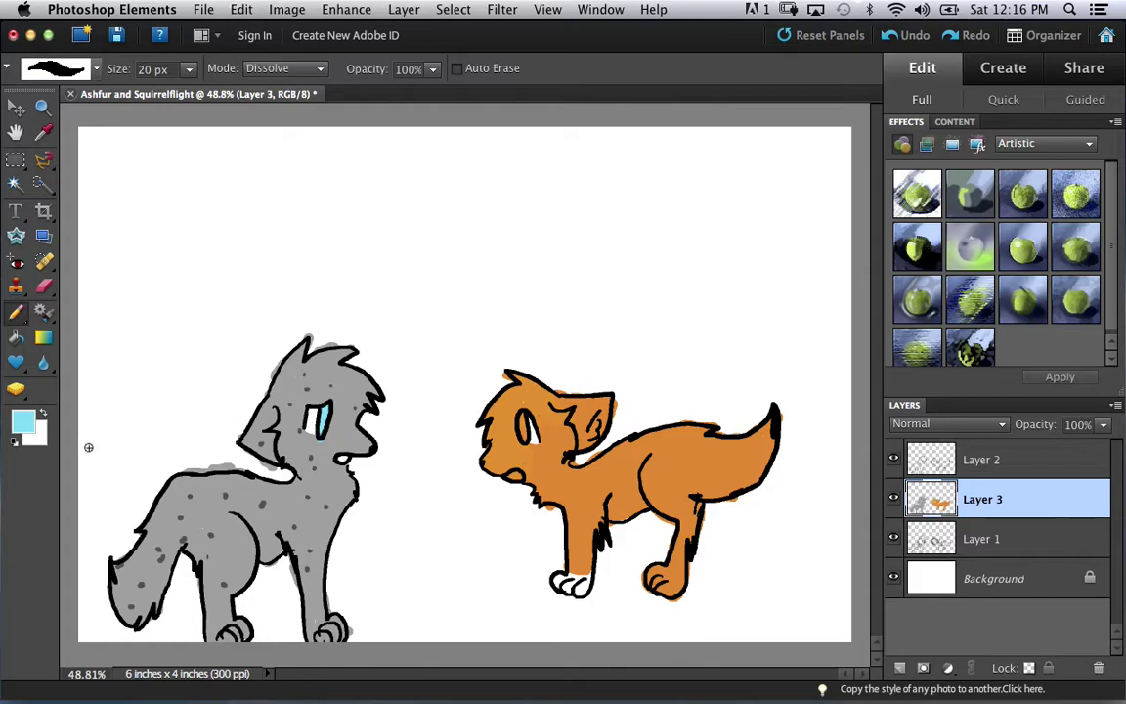
Set the foreground color to dark green #156734 and color the orange cat's iris on Layer 3
{"action": "left_click", "coordinate": [23, 420]}
{"action": "left_click", "coordinate": [592, 339]}
{"action": "left_click_drag", "start_coordinate": [543, 365], "coordinate": [525, 338]}
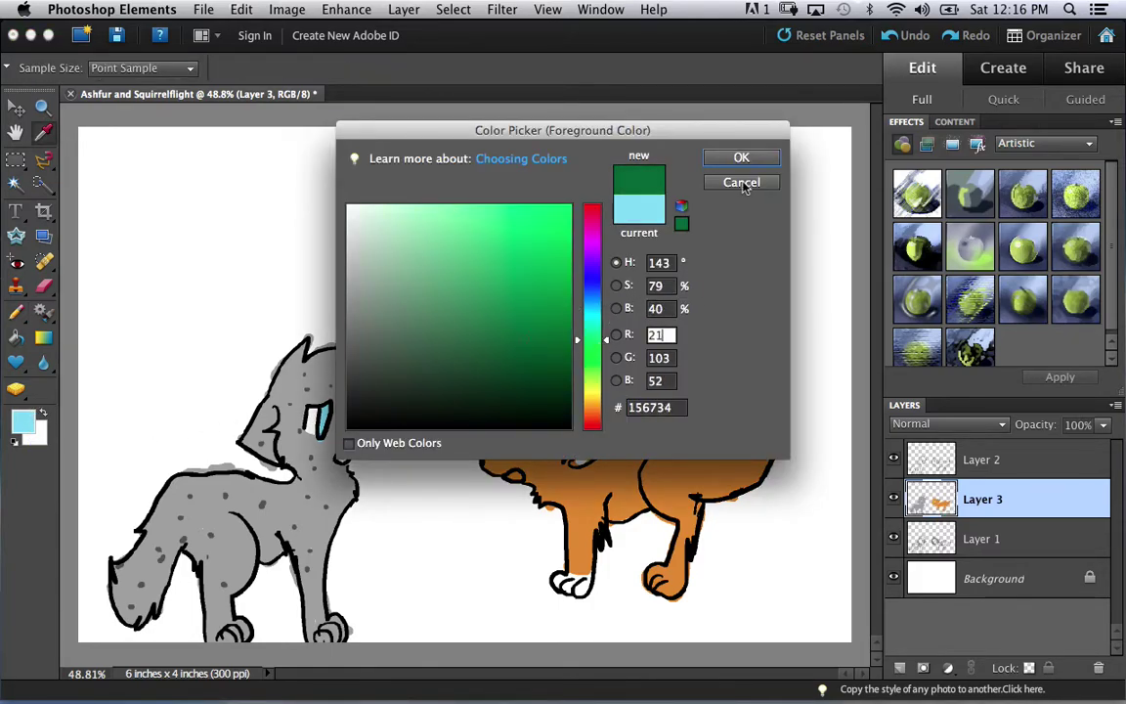
{"action": "left_click", "coordinate": [741, 157]}
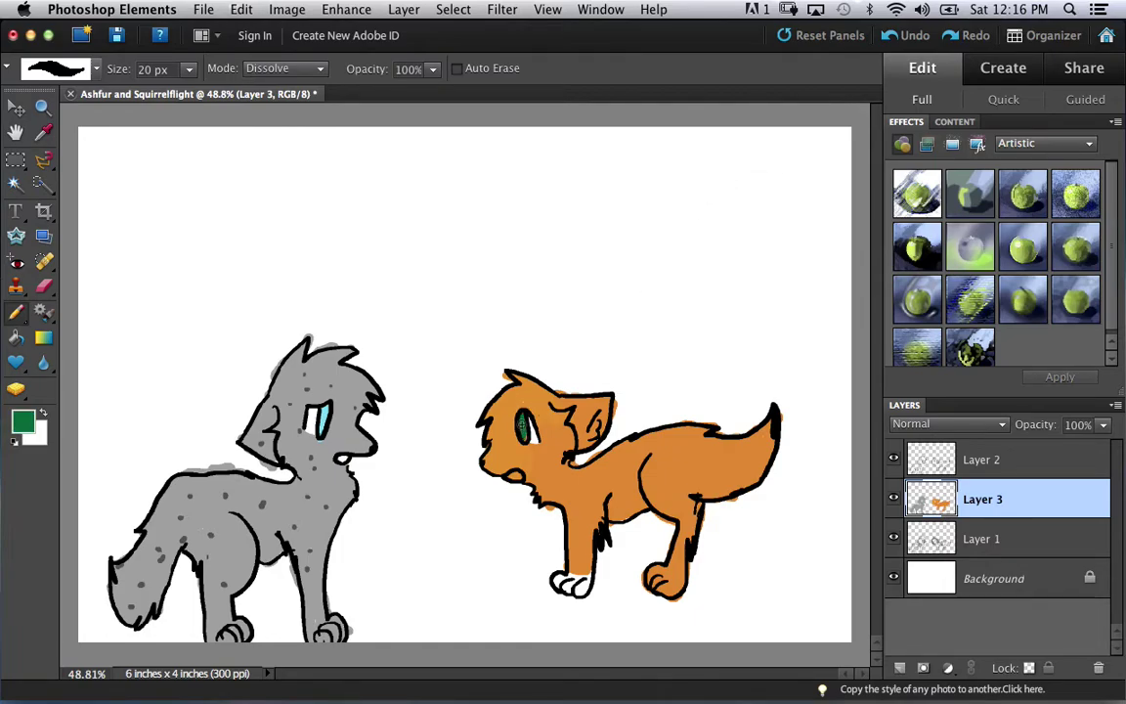
{"action": "left_click_drag", "start_coordinate": [524, 436], "coordinate": [527, 416]}
Set the foreground color to purple, brighten it slightly, and paint the inside of both cats' mouths on Layer 3
{"action": "left_click", "coordinate": [23, 420]}
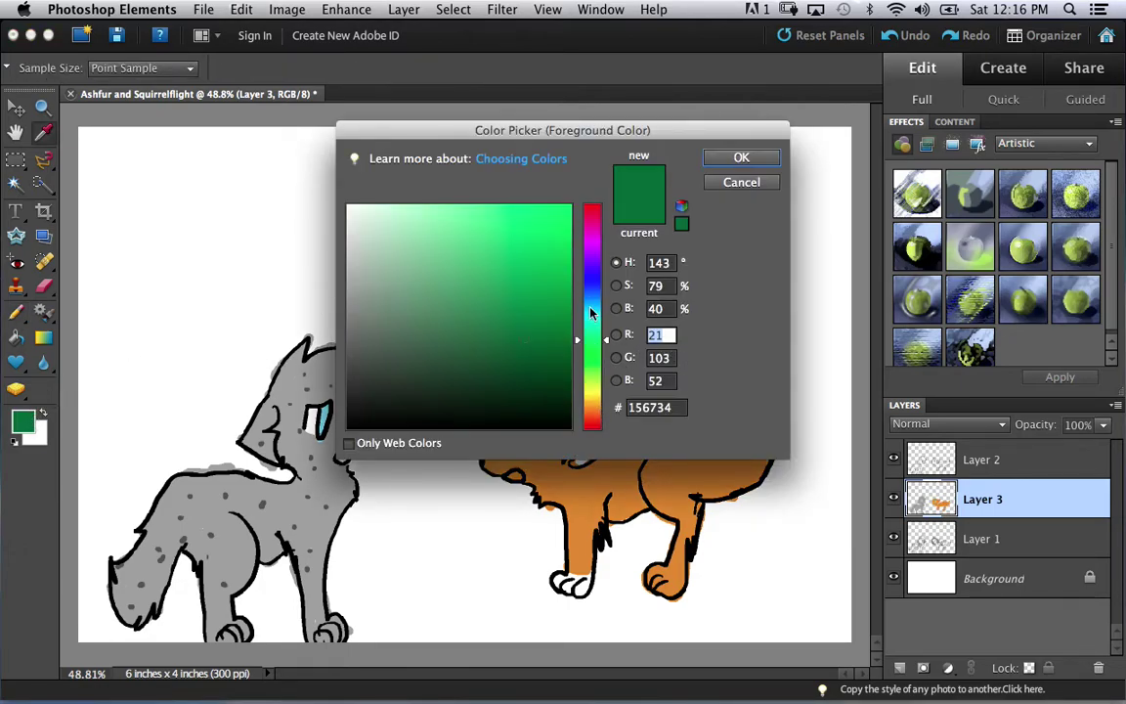
{"action": "left_click", "coordinate": [593, 245]}
{"action": "left_click", "coordinate": [740, 159]}
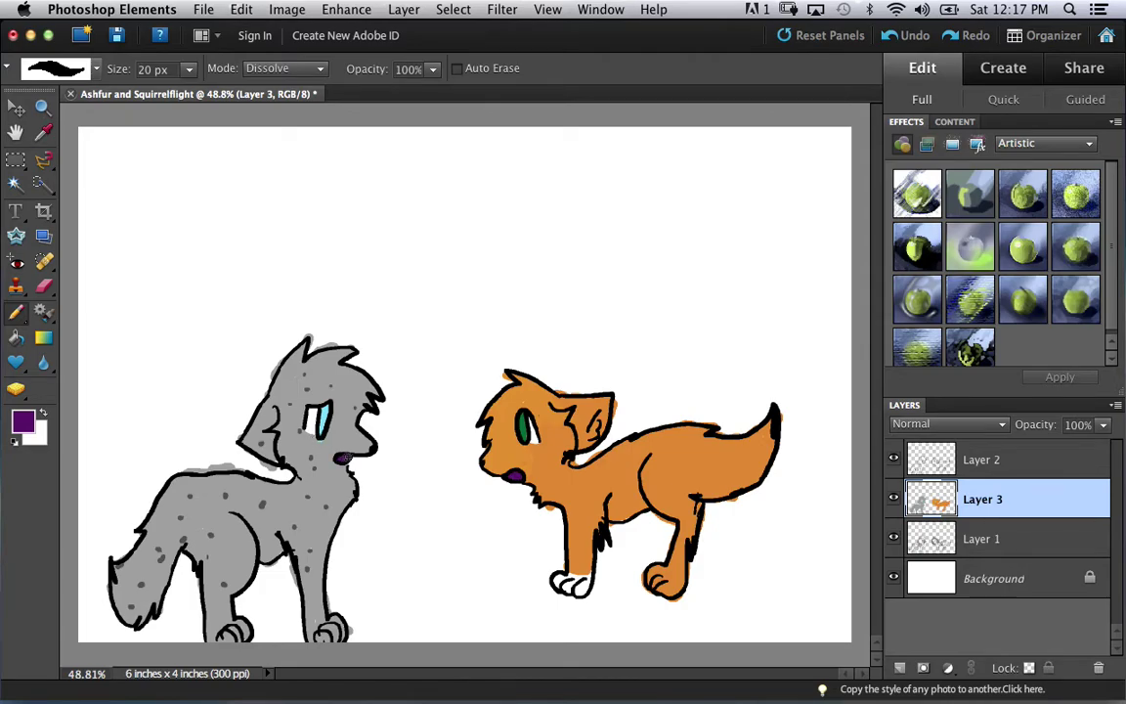
{"action": "left_click", "coordinate": [23, 420]}
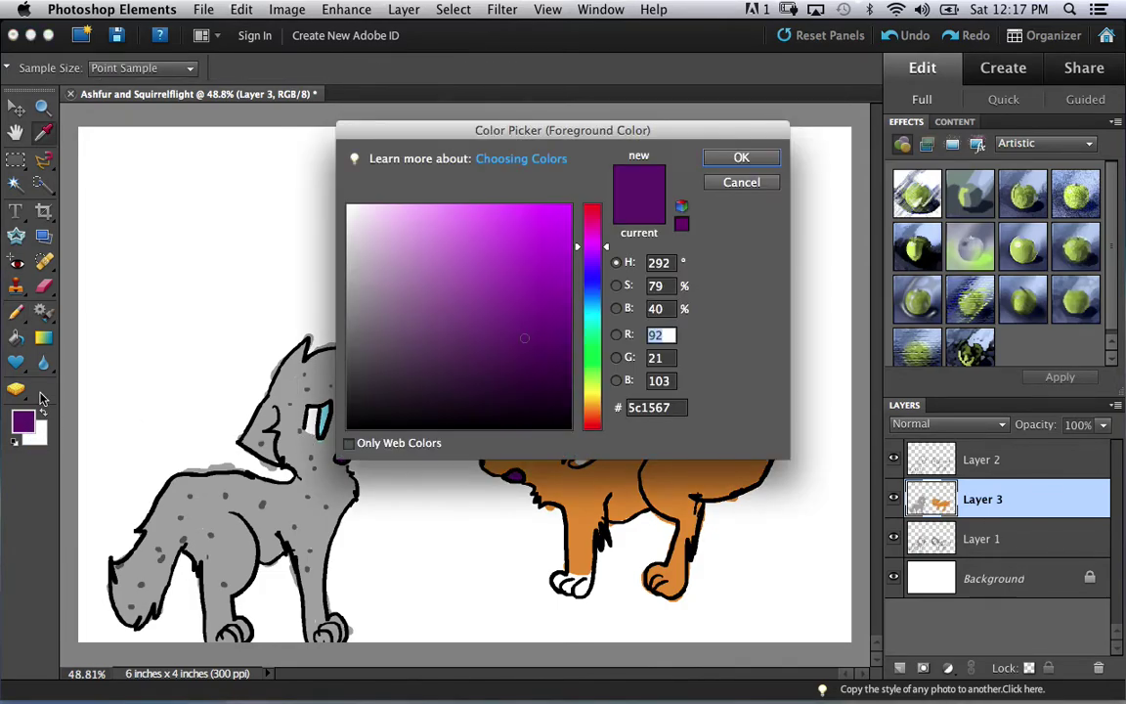
{"action": "left_click", "coordinate": [532, 312]}
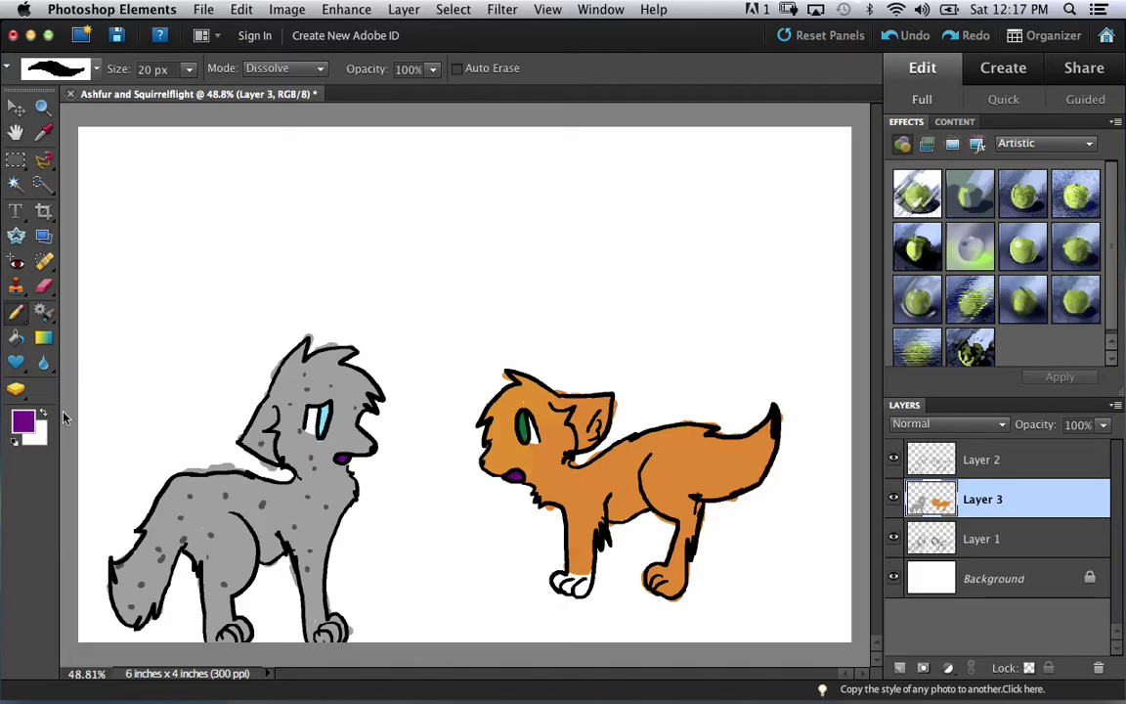
Set the foreground color to bright cyan #29eaf6
{"action": "left_click", "coordinate": [25, 420]}
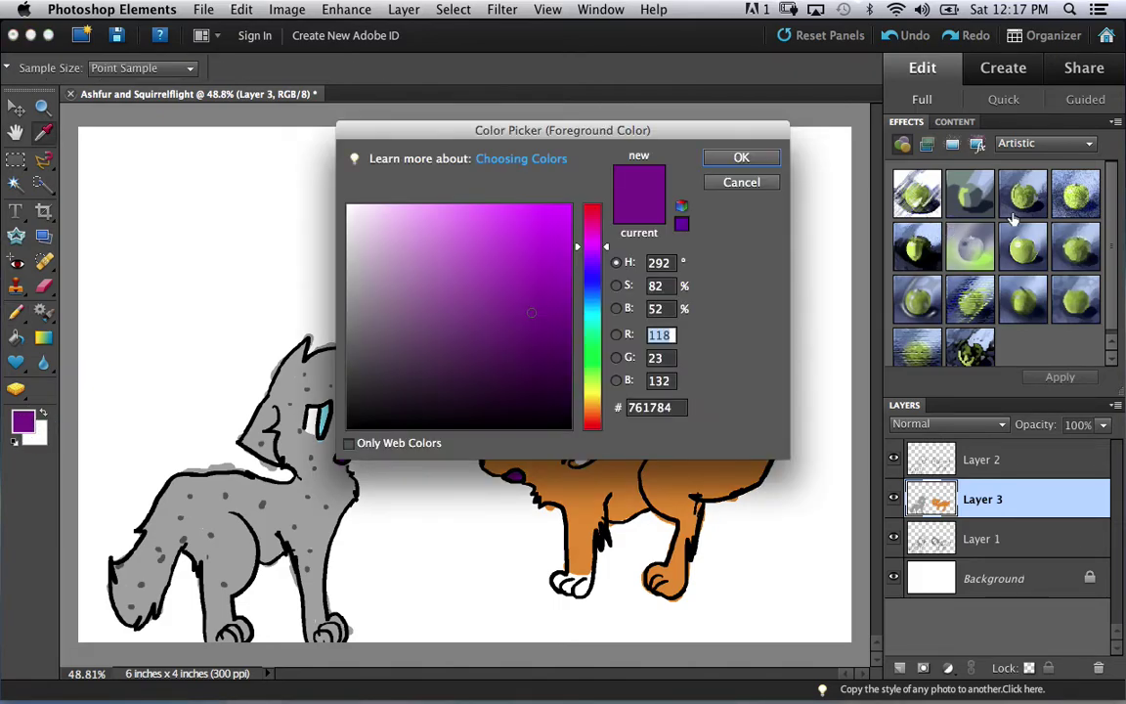
{"action": "left_click", "coordinate": [592, 313]}
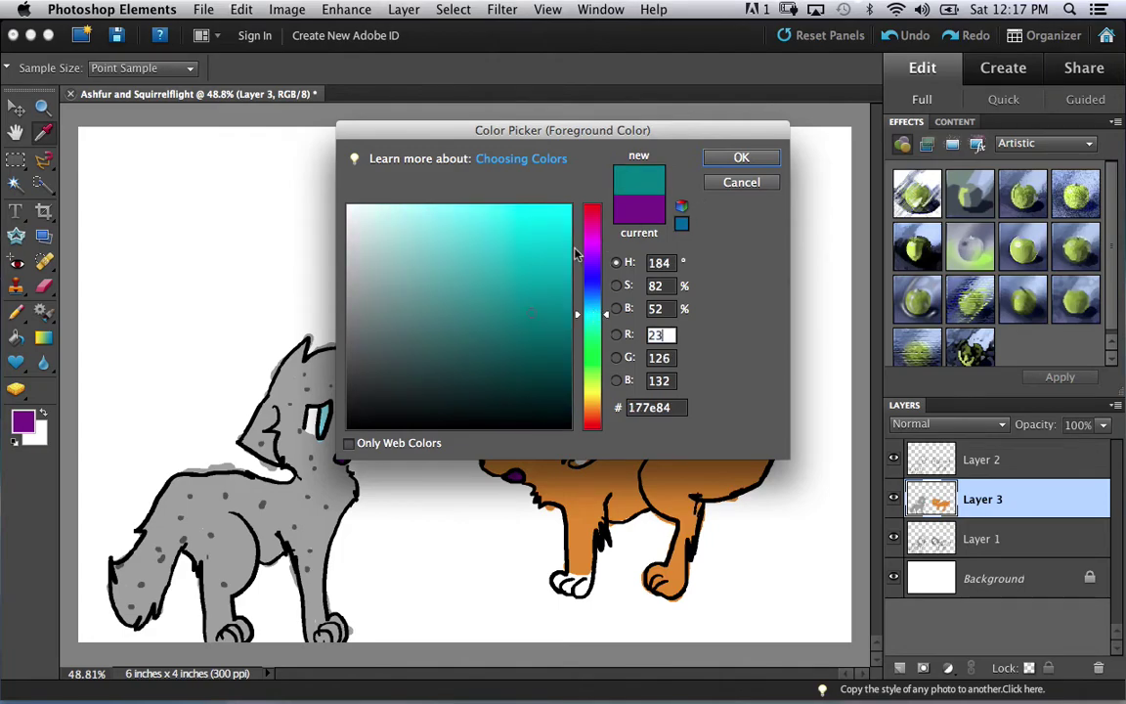
{"action": "mouse_move", "coordinate": [522, 249]}
{"action": "left_mouse_down"}
{"action": "mouse_move", "coordinate": [519, 218]}
{"action": "mouse_move", "coordinate": [533, 211]}
{"action": "left_mouse_up"}
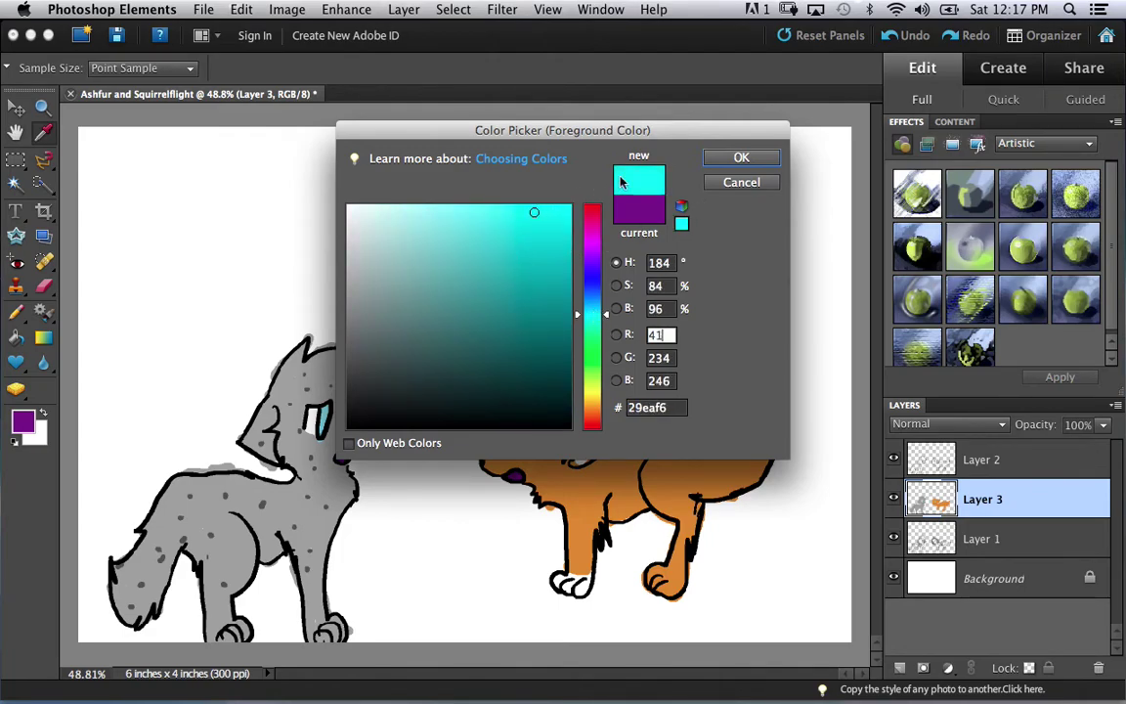
{"action": "left_click", "coordinate": [718, 159]}
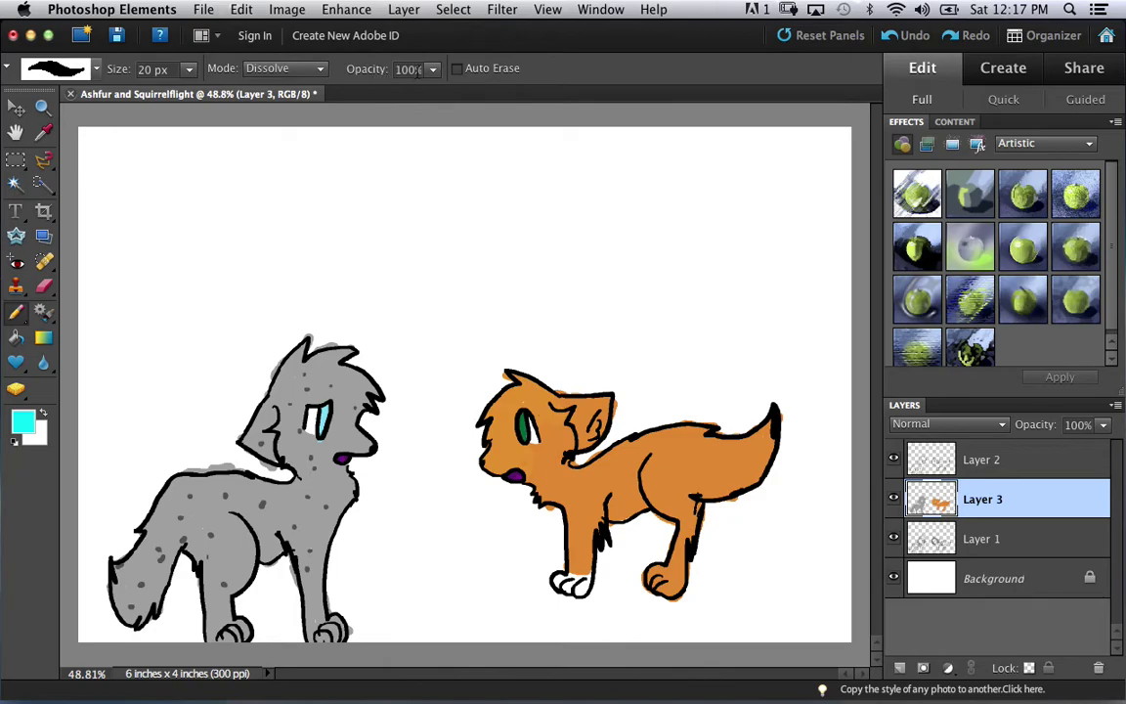
Lower the pencil opacity to 26% and paint cyan tears below the grey cat's eye and down its cheek on Layer 3
{"action": "left_click", "coordinate": [433, 74]}
{"action": "left_click_drag", "start_coordinate": [433, 90], "coordinate": [390, 97]}
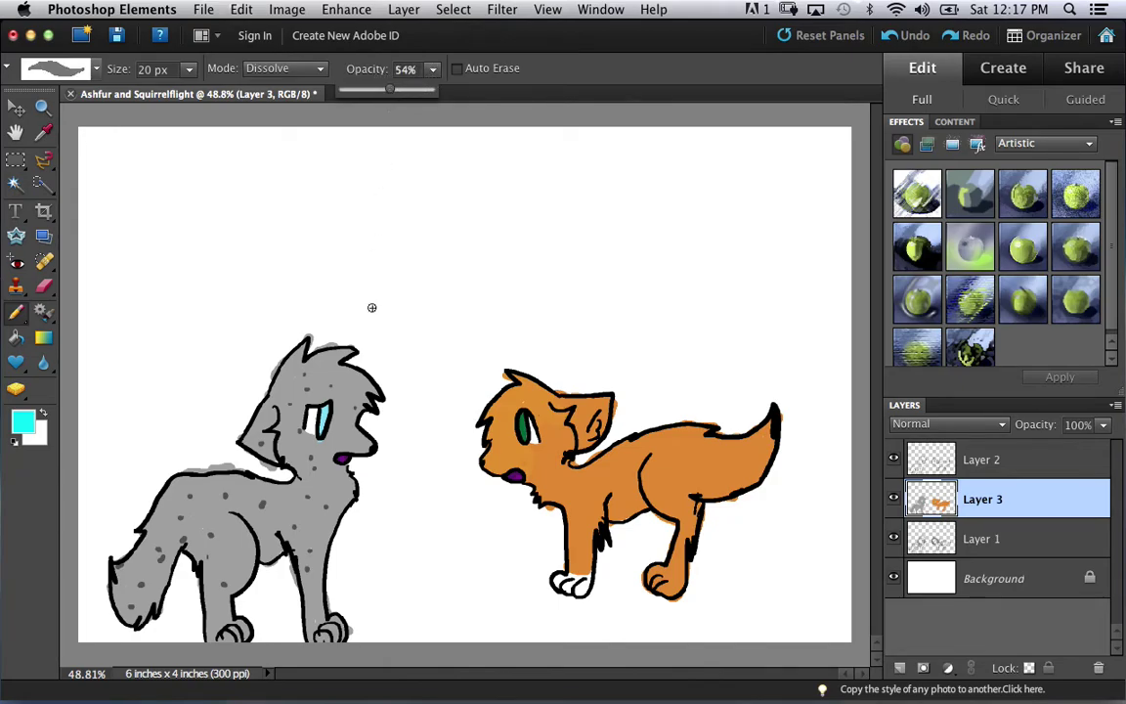
{"action": "left_click", "coordinate": [315, 440]}
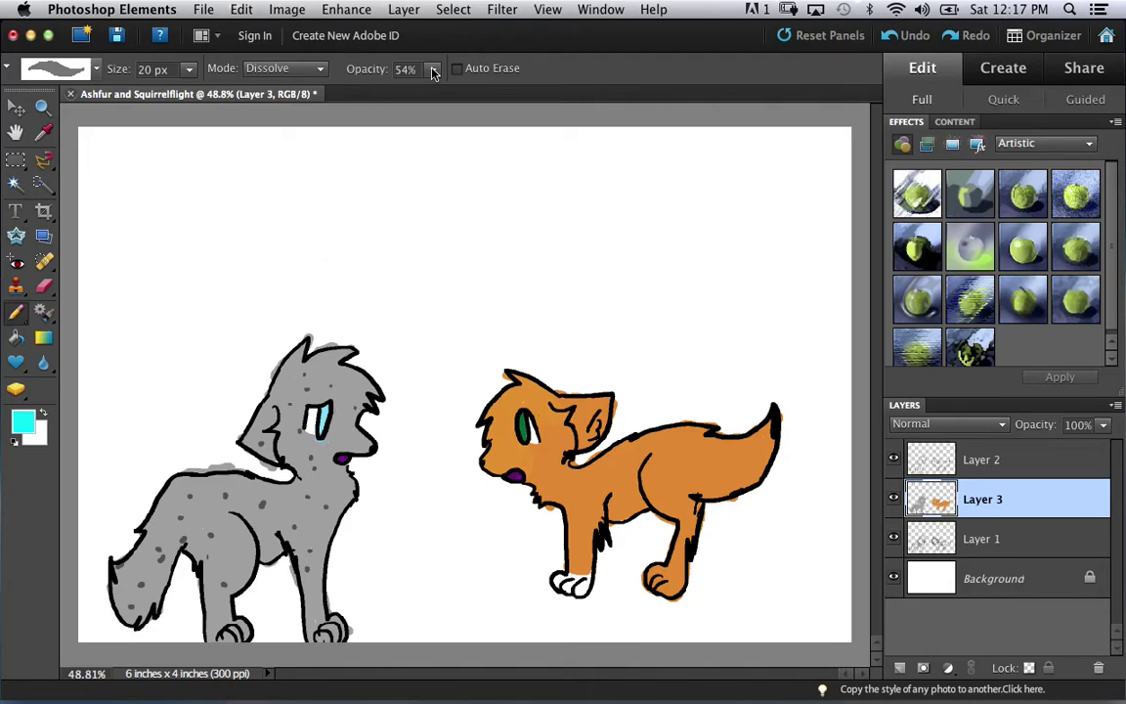
{"action": "left_click_drag", "start_coordinate": [436, 82], "coordinate": [408, 104]}
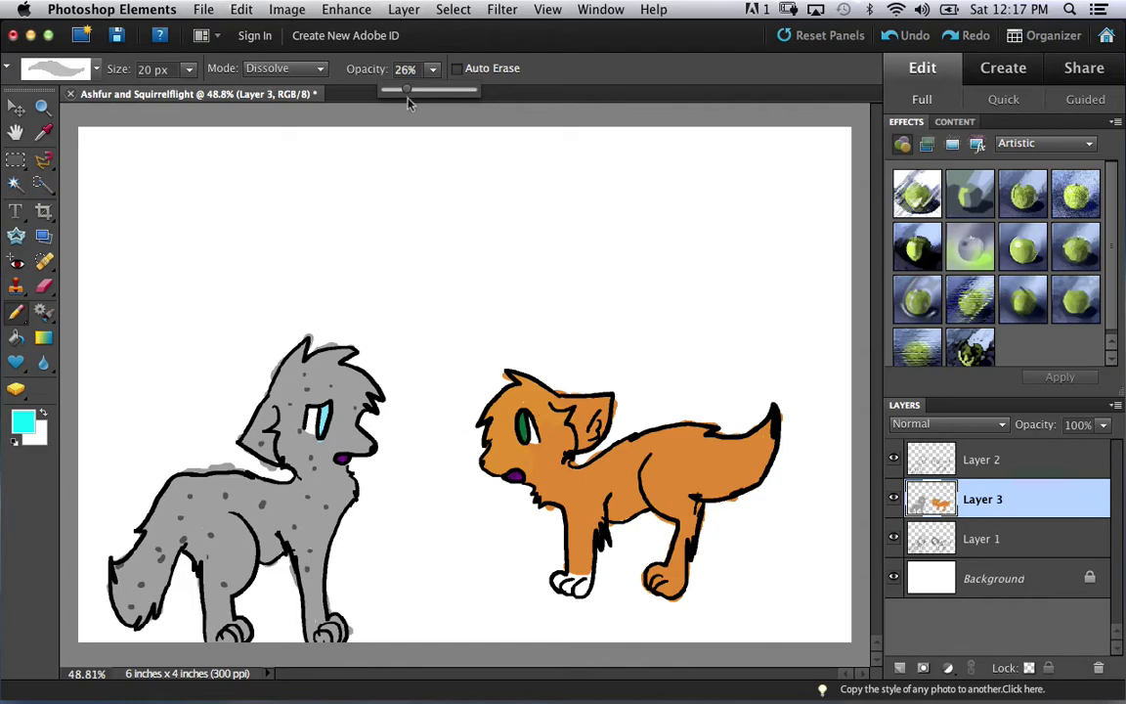
{"action": "left_click_drag", "start_coordinate": [327, 443], "coordinate": [320, 443]}
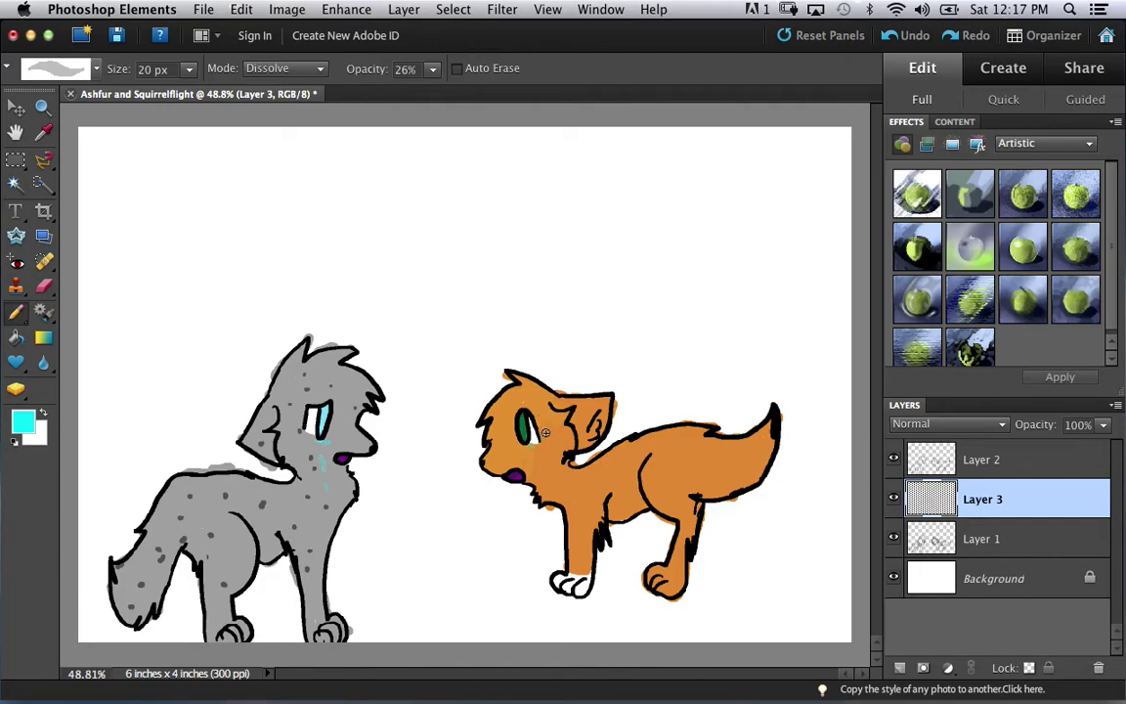
{"action": "mouse_move", "coordinate": [598, 264]}
{"action": "left_mouse_down"}
{"action": "mouse_move", "coordinate": [623, 297]}
{"action": "mouse_move", "coordinate": [598, 271]}
{"action": "left_mouse_up"}
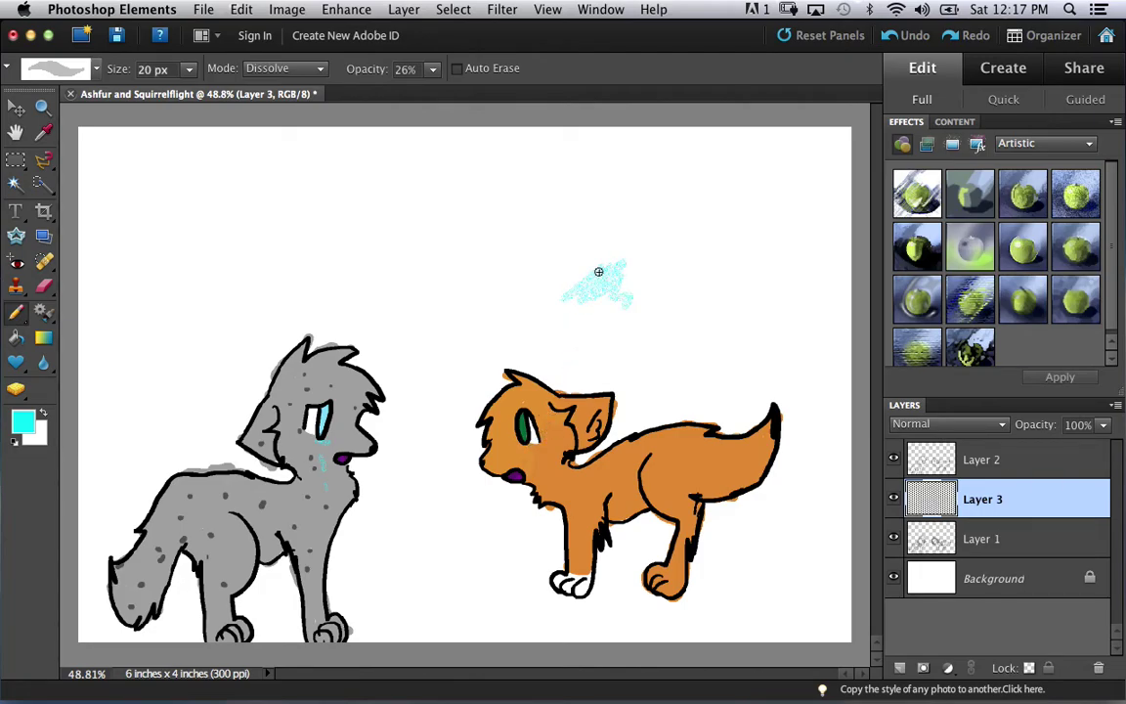
{"action": "left_click_drag", "start_coordinate": [448, 195], "coordinate": [461, 231]}
{"action": "mouse_move", "coordinate": [509, 201]}
{"action": "left_mouse_down"}
{"action": "mouse_move", "coordinate": [500, 203]}
{"action": "mouse_move", "coordinate": [552, 209]}
{"action": "left_mouse_up"}
{"action": "key", "text": "super+z"}
{"action": "key", "text": "super+z"}
{"action": "key", "text": "super+z"}
{"action": "key", "text": "super+z"}
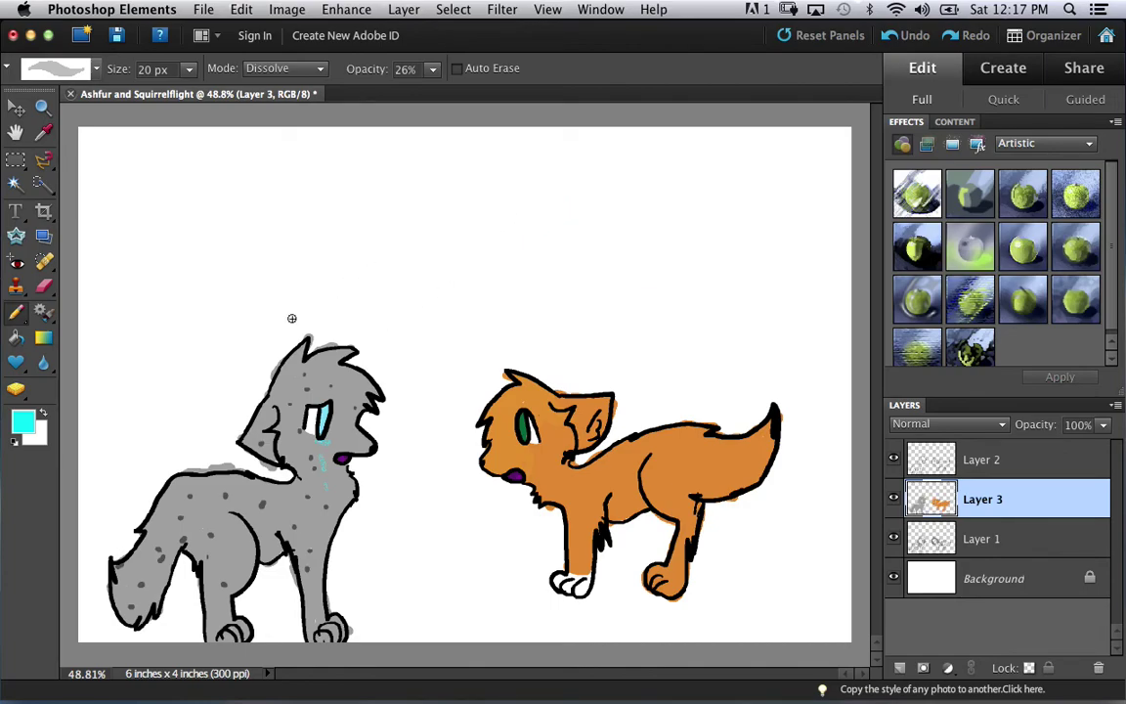
Raise the pencil opacity to 98%, keeping the cyan foreground color
{"action": "left_click", "coordinate": [22, 418]}
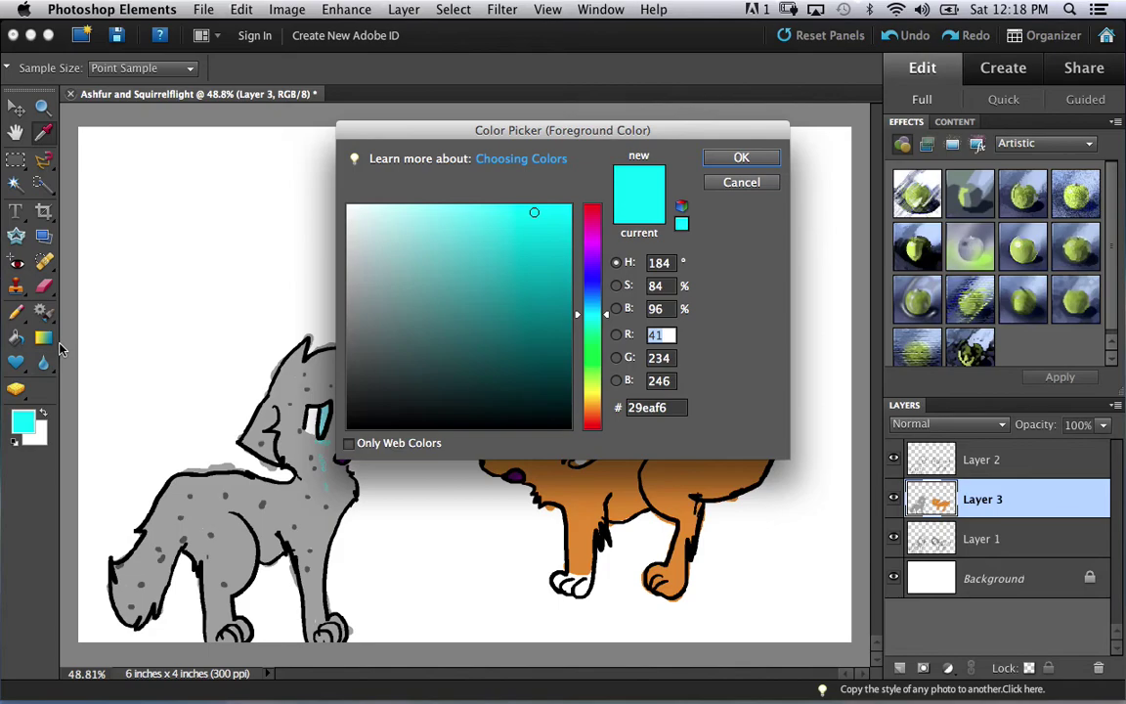
{"action": "left_click", "coordinate": [723, 158]}
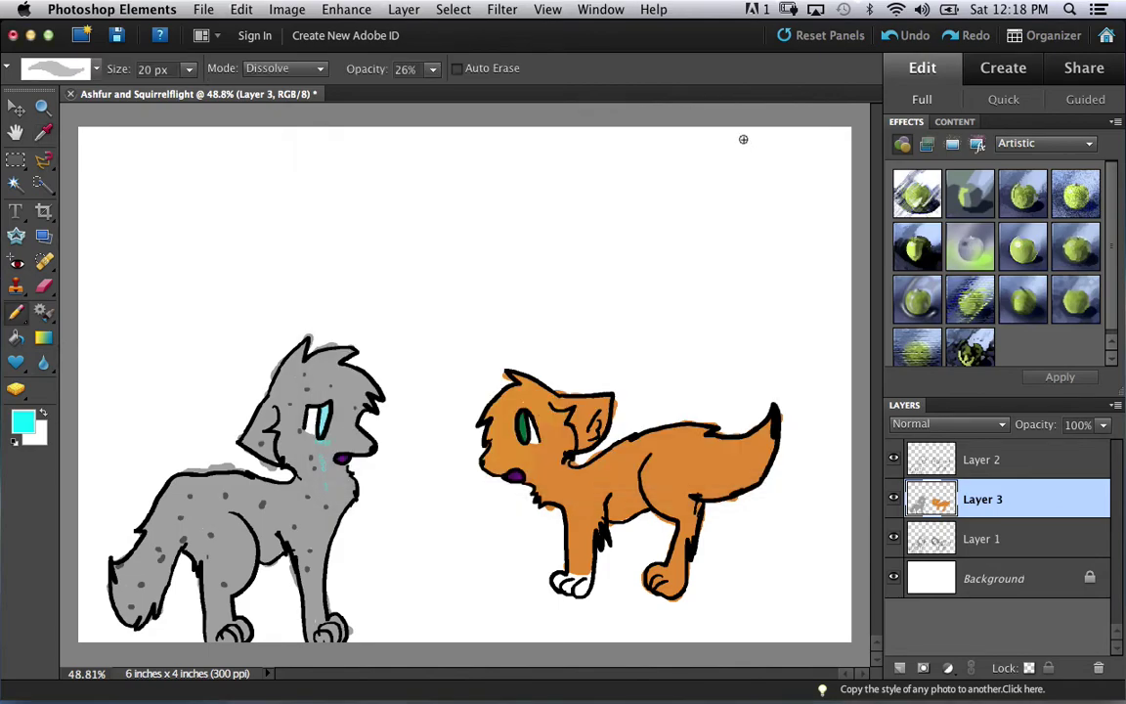
{"action": "left_click", "coordinate": [432, 68]}
{"action": "left_click_drag", "start_coordinate": [430, 90], "coordinate": [488, 91]}
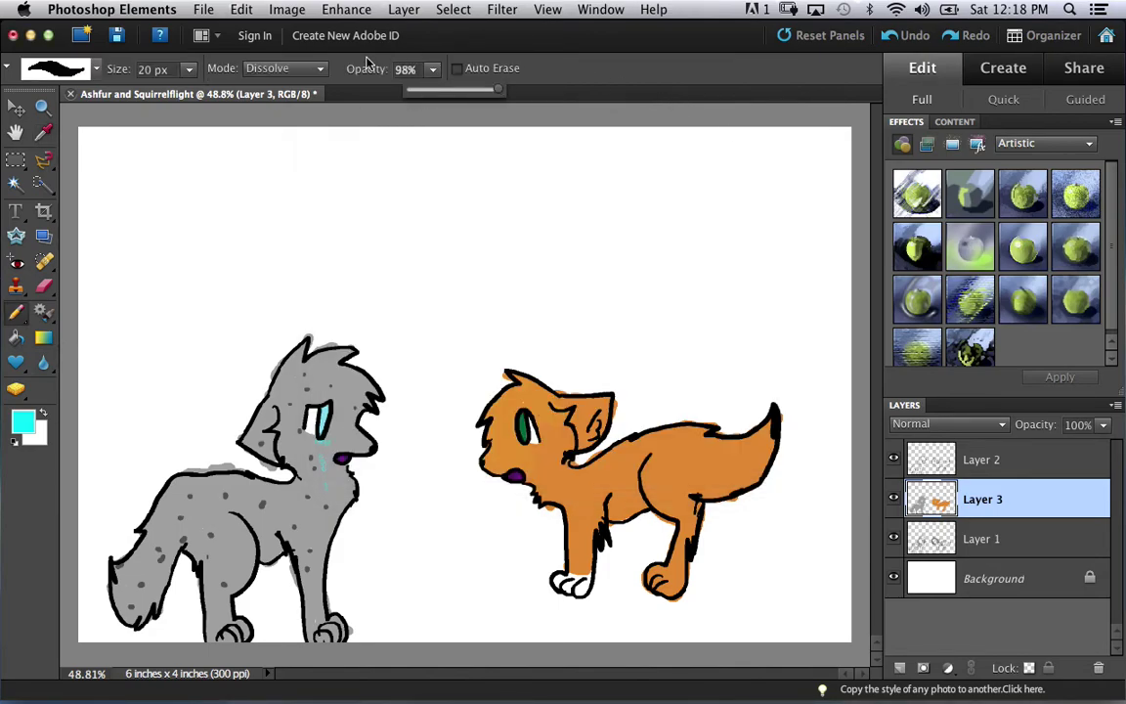
Try handwriting "Hi" in cyan on the blank area above the orange cat, and undo the strokes
{"action": "left_click_drag", "start_coordinate": [538, 248], "coordinate": [535, 288]}
{"action": "left_click_drag", "start_coordinate": [554, 258], "coordinate": [551, 288]}
{"action": "left_click_drag", "start_coordinate": [536, 276], "coordinate": [553, 272]}
{"action": "left_click_drag", "start_coordinate": [571, 273], "coordinate": [567, 290]}
{"action": "left_click", "coordinate": [569, 265]}
{"action": "key", "text": "super+z"}
{"action": "key", "text": "super+z"}
{"action": "key", "text": "super+z"}
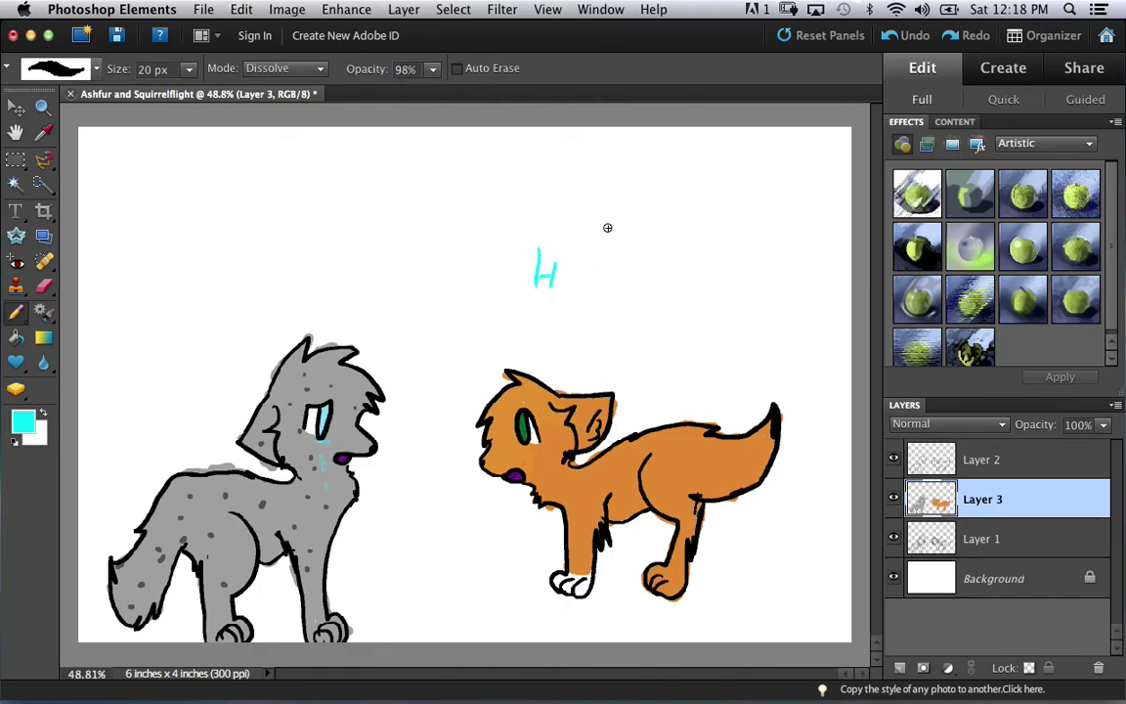